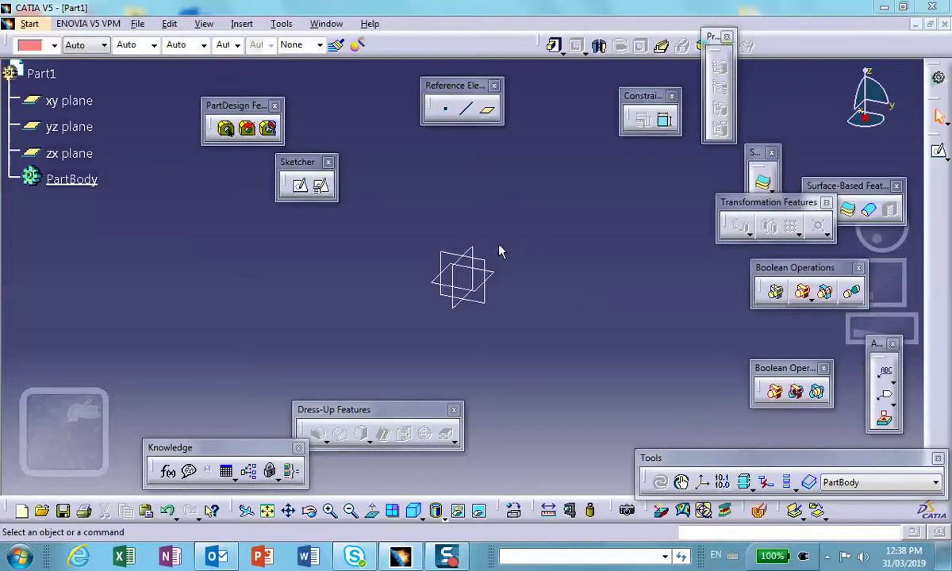
# Start a sketch on the yz plane and draw a rectangle above-left of the origin
pyautogui.click(493, 272)
pyautogui.click(940, 151)
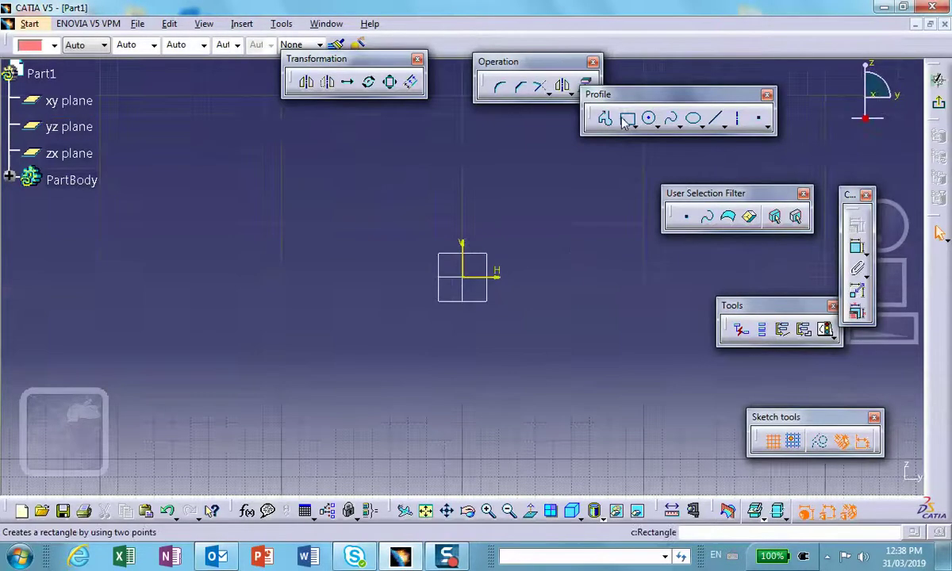
pyautogui.click(622, 121)
pyautogui.click(263, 151)
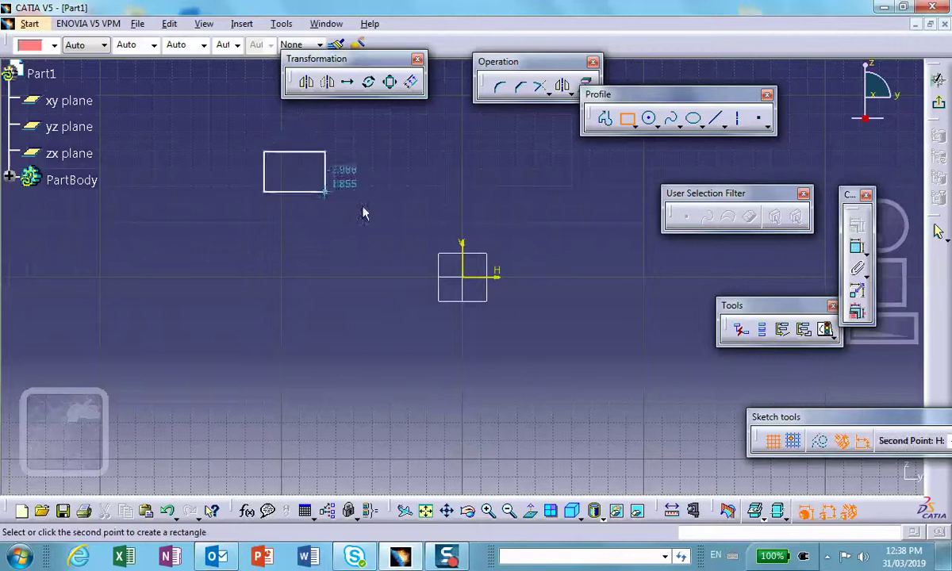
pyautogui.click(421, 247)
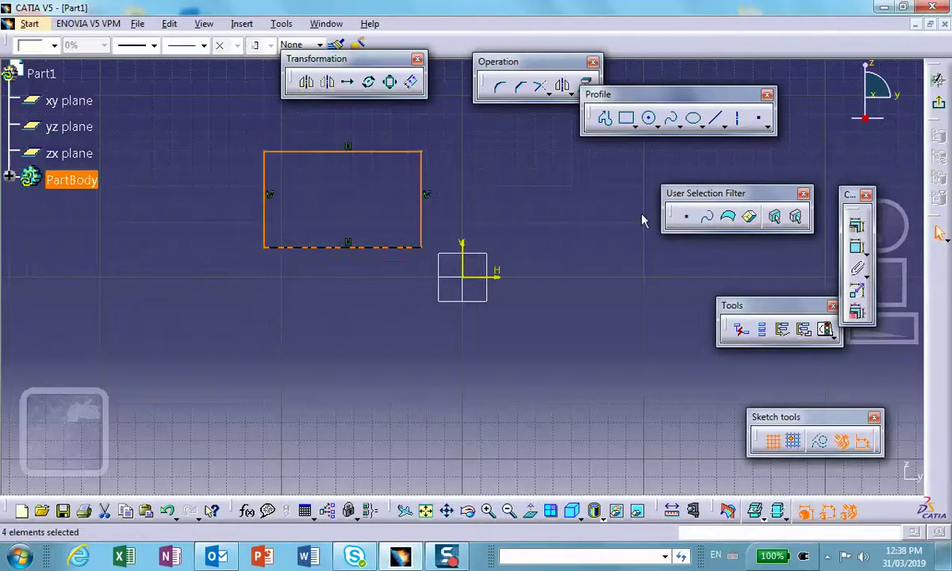
pyautogui.click(580, 255)
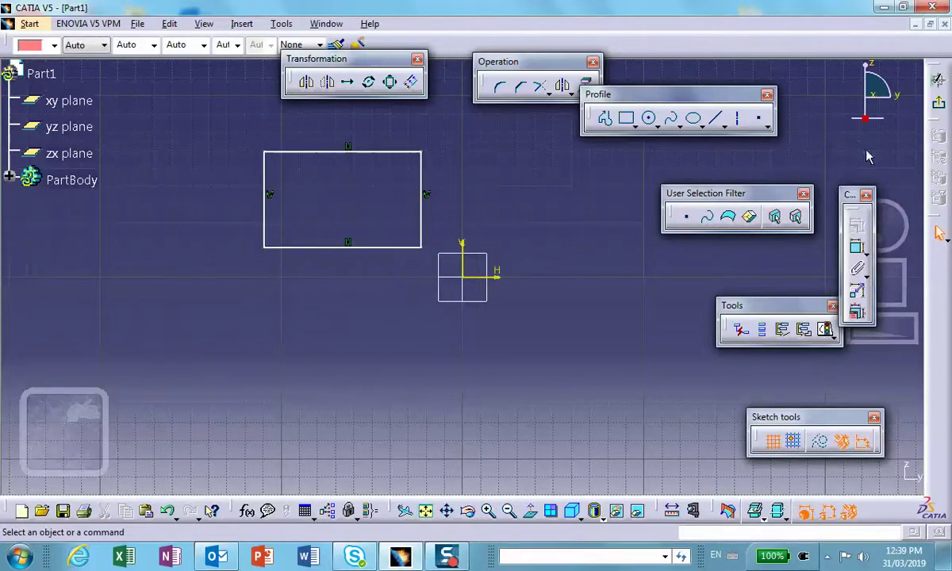
# Dimension the rectangle's right edge from the vertical axis (0.904)
pyautogui.click(856, 248)
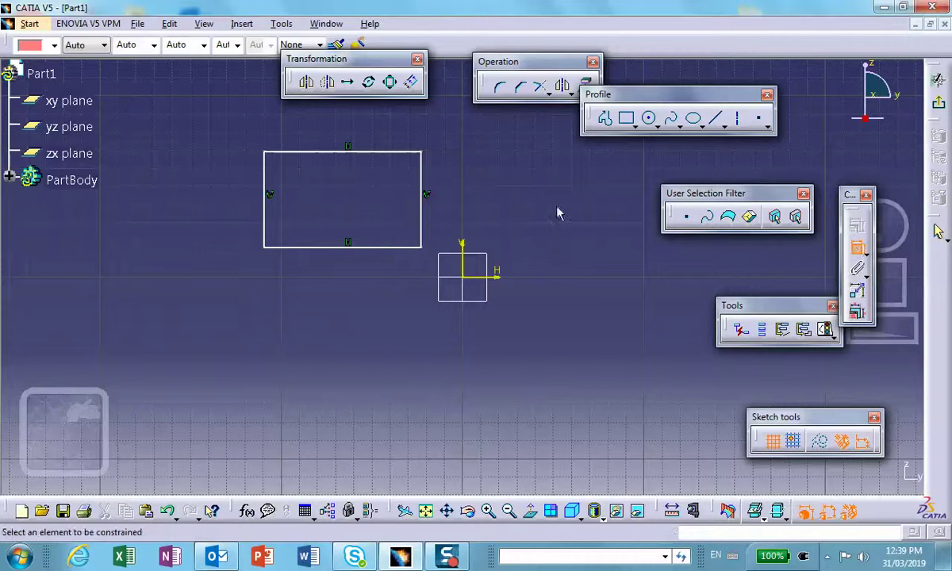
pyautogui.click(420, 221)
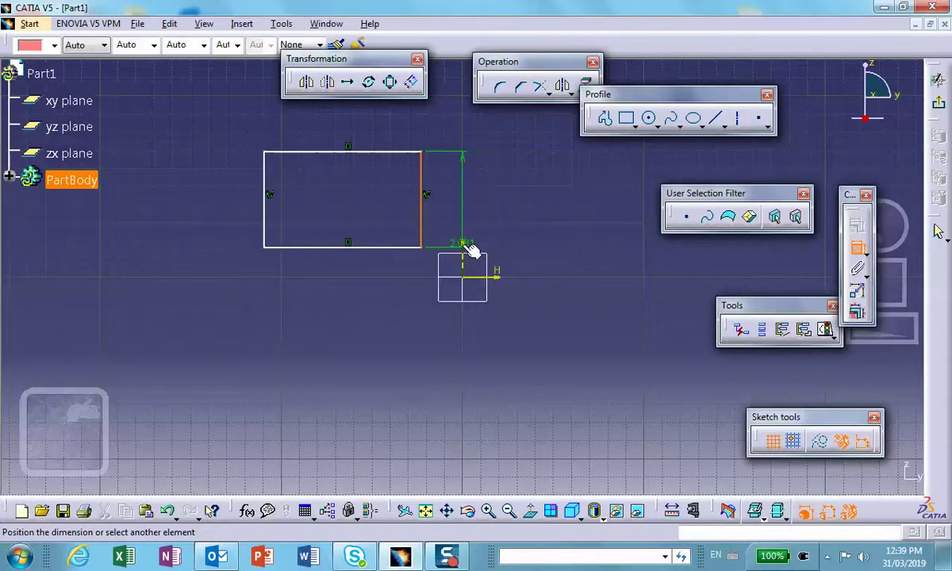
pyautogui.click(439, 131)
# Dimension the rectangle's bottom edge from the horizontal axis, discarding an accidental angle dimension
pyautogui.click(858, 249)
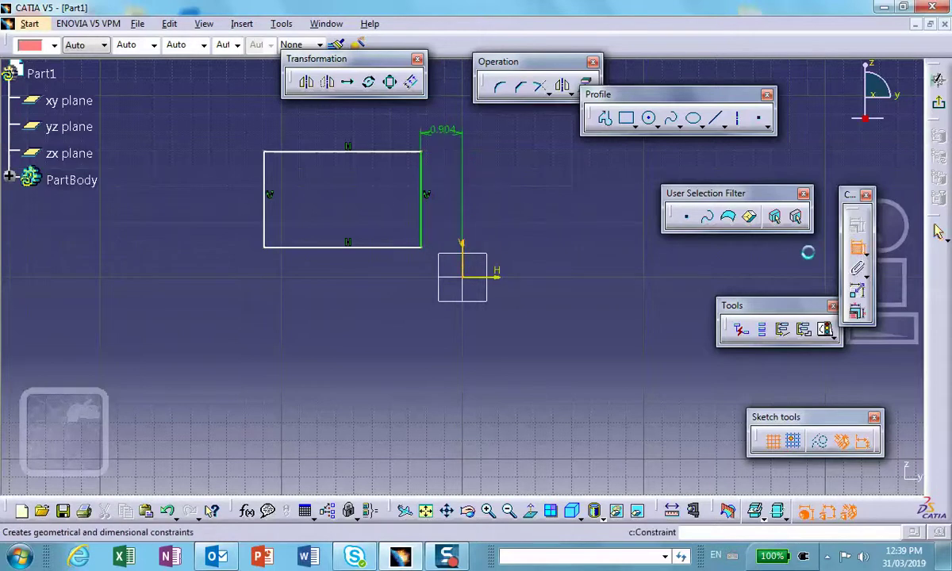
pyautogui.click(462, 252)
pyautogui.click(414, 248)
pyautogui.press('Escape')
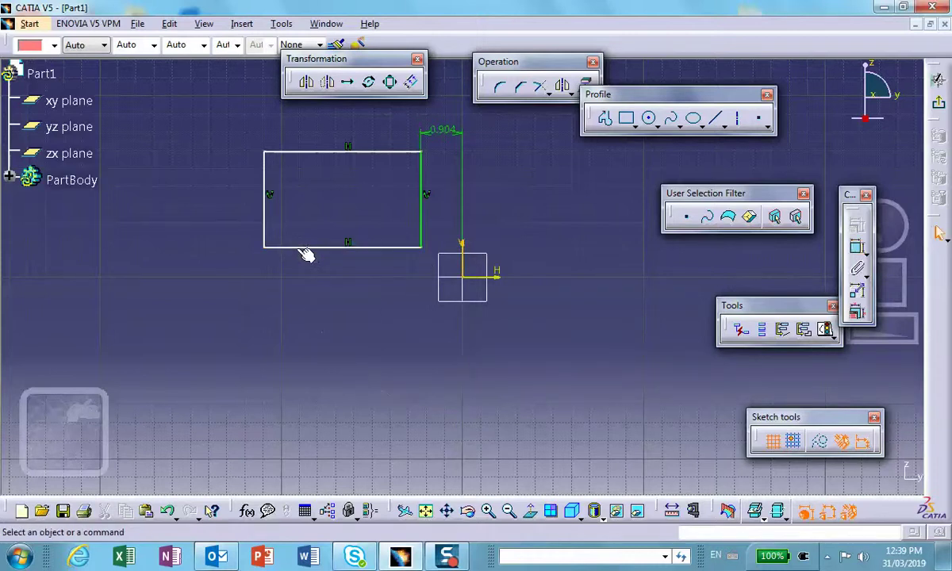
pyautogui.click(859, 249)
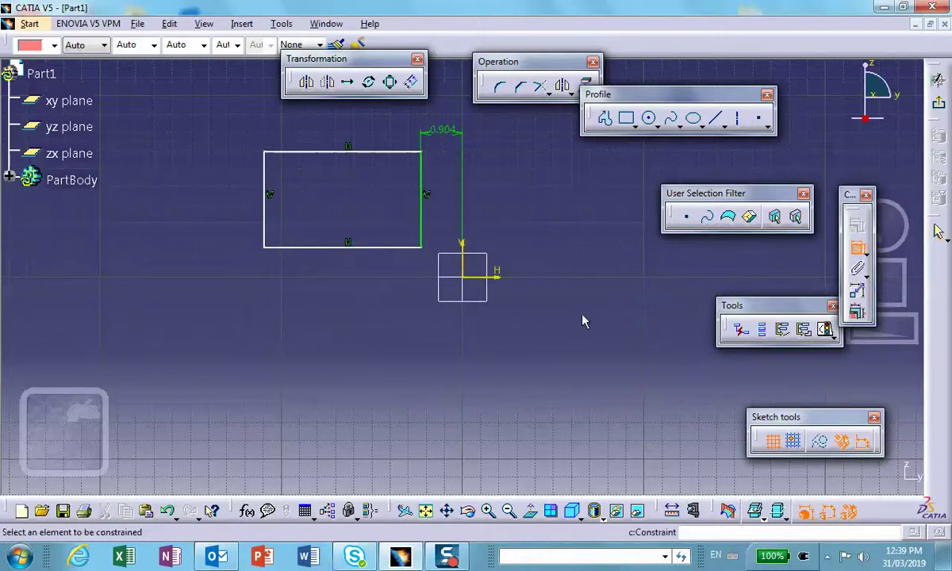
pyautogui.click(350, 248)
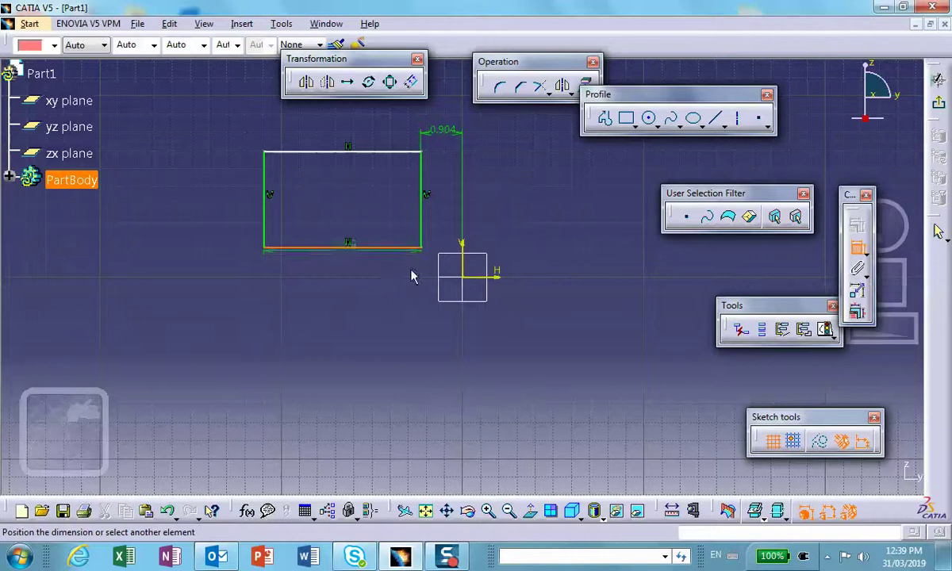
pyautogui.click(500, 276)
pyautogui.click(214, 254)
# Change the bottom-edge distance from 0.645 to 0.5 and the right-edge distance from 0.904 to 1
pyautogui.doubleClick(211, 252)
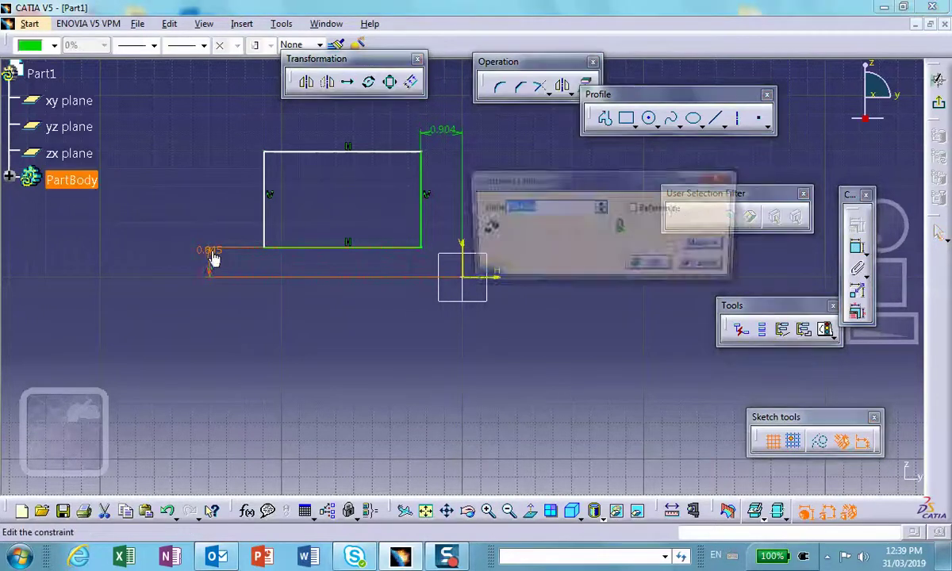
pyautogui.press('BackSpace')
pyautogui.write('.5')
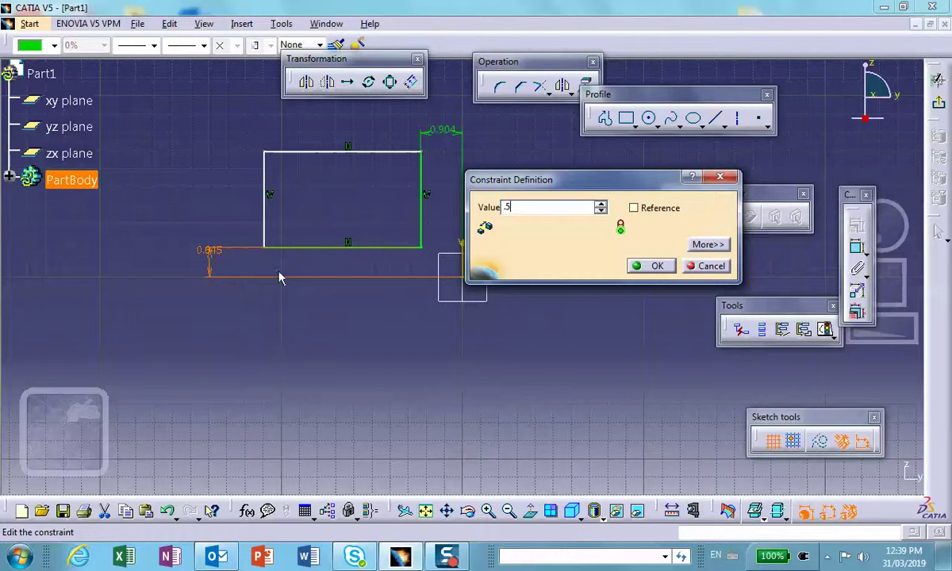
pyautogui.click(657, 266)
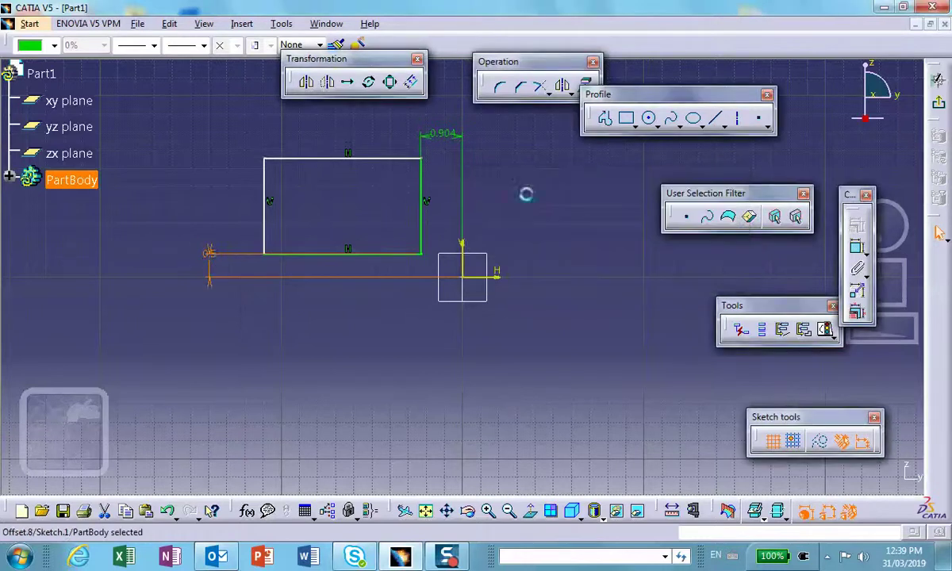
pyautogui.doubleClick(441, 134)
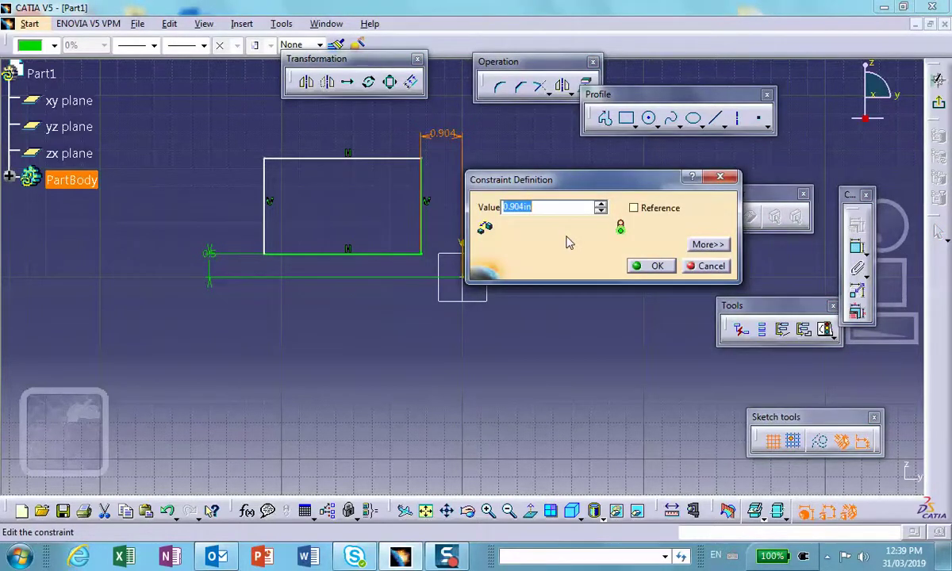
pyautogui.write('1')
pyautogui.click(646, 265)
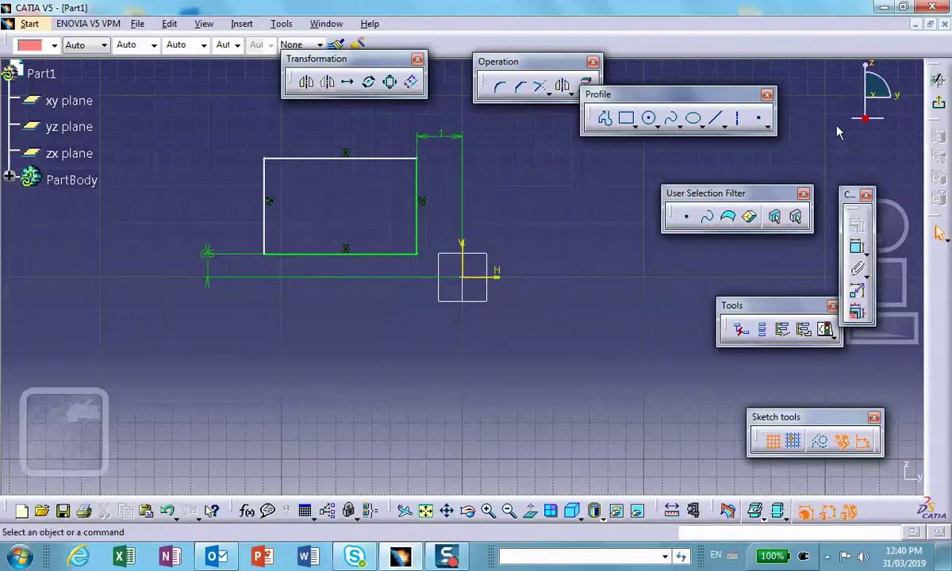
# Exit to Part Design, clear the floating toolbars off the tree, and expand PartBody to reveal Sketch.1
pyautogui.click(937, 79)
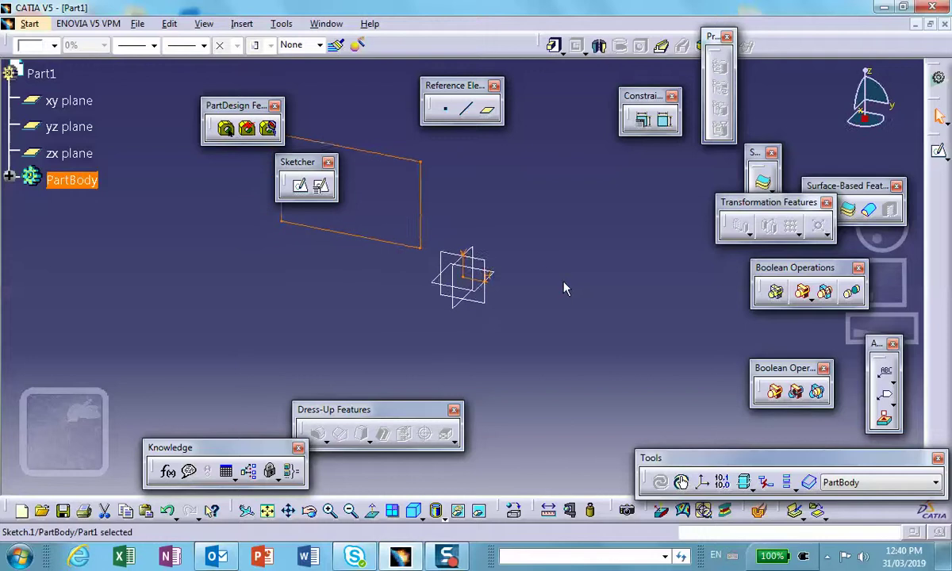
pyautogui.moveTo(548, 241); pyautogui.dragTo(515, 354, button='middle')
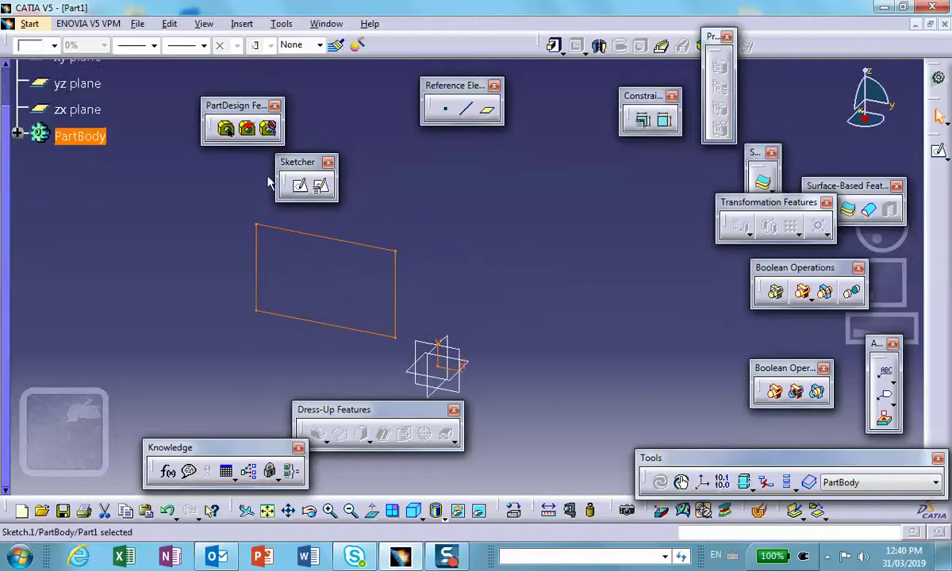
pyautogui.moveTo(285, 162); pyautogui.dragTo(336, 72)
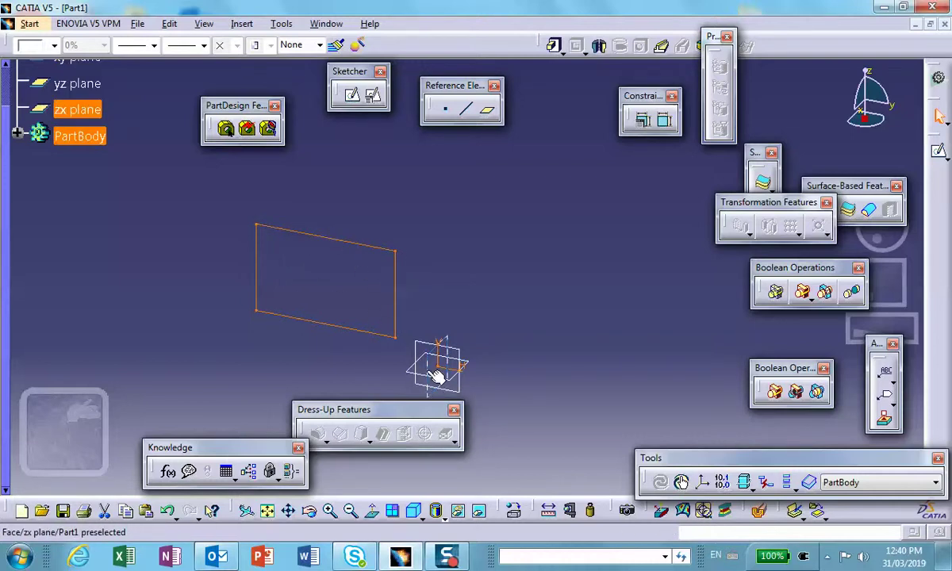
pyautogui.click(361, 329)
pyautogui.moveTo(369, 415); pyautogui.dragTo(427, 451)
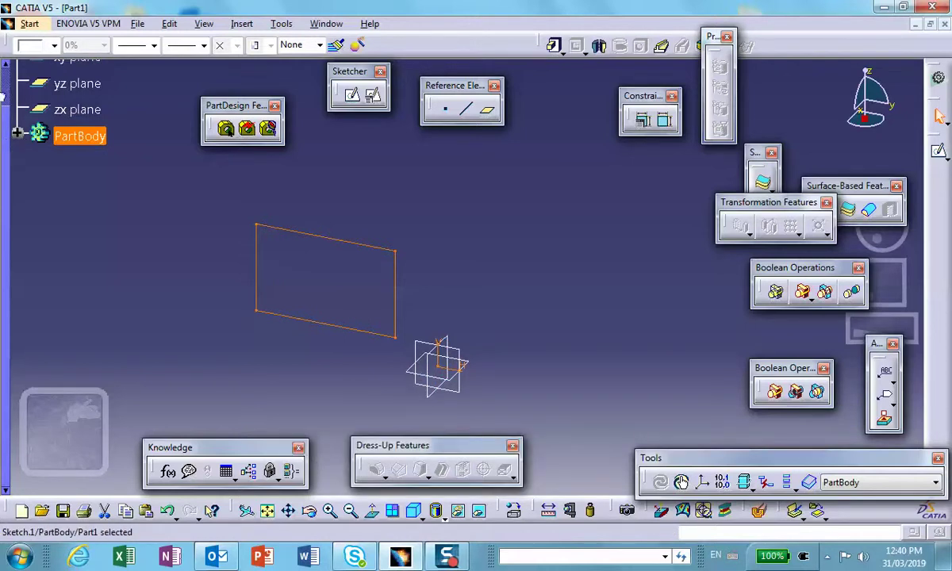
pyautogui.click(3, 95)
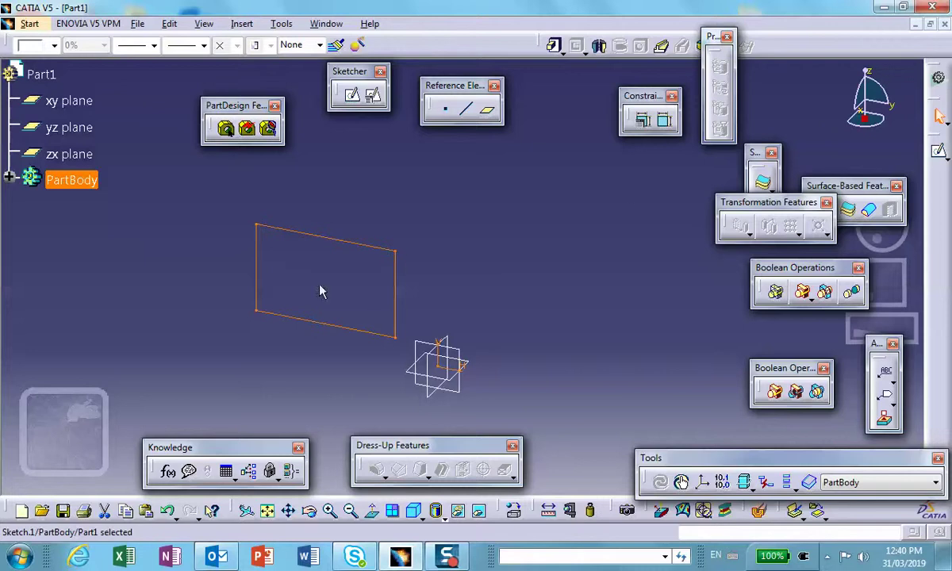
pyautogui.click(10, 178)
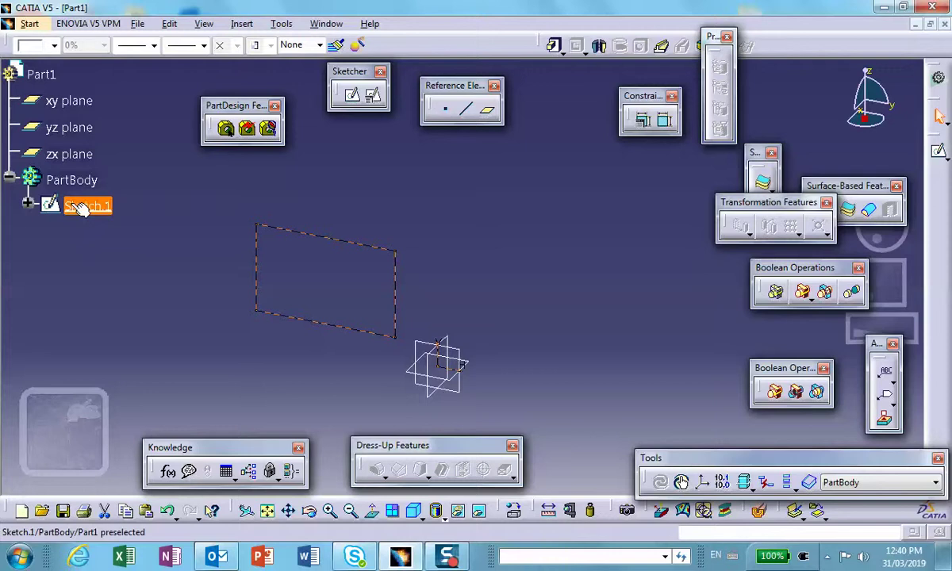
# Choose Change Sketch Support from Sketch.1's object context menu
pyautogui.rightClick(75, 208)
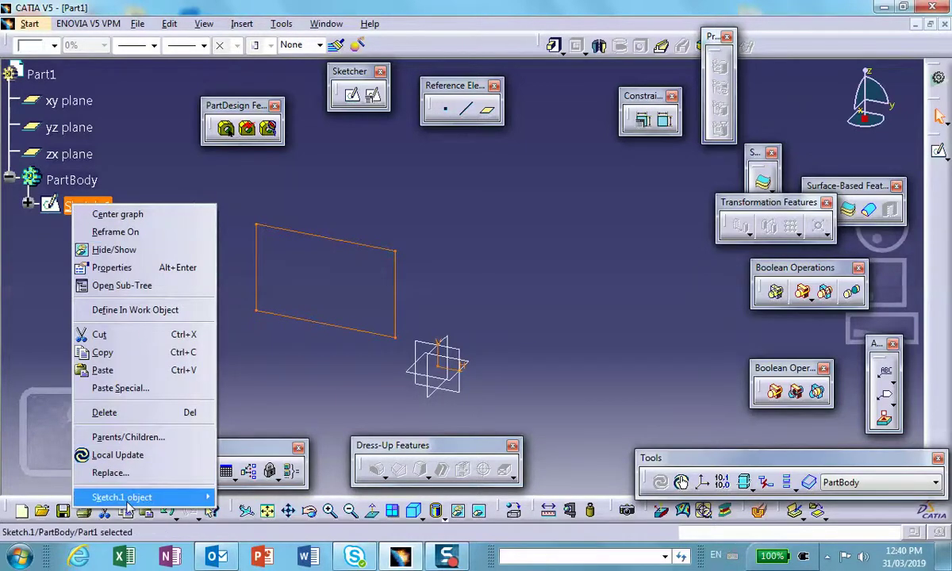
pyautogui.moveTo(127, 500)
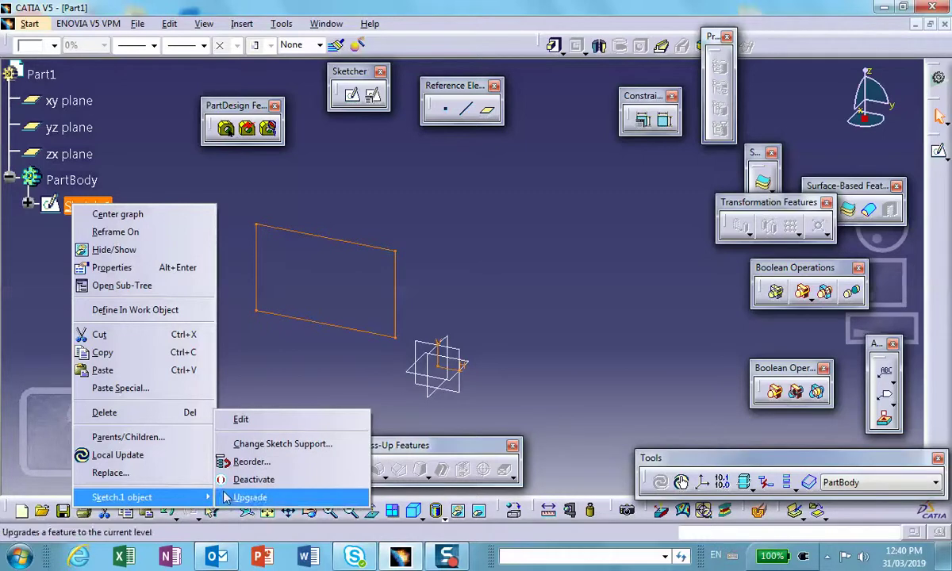
pyautogui.click(270, 445)
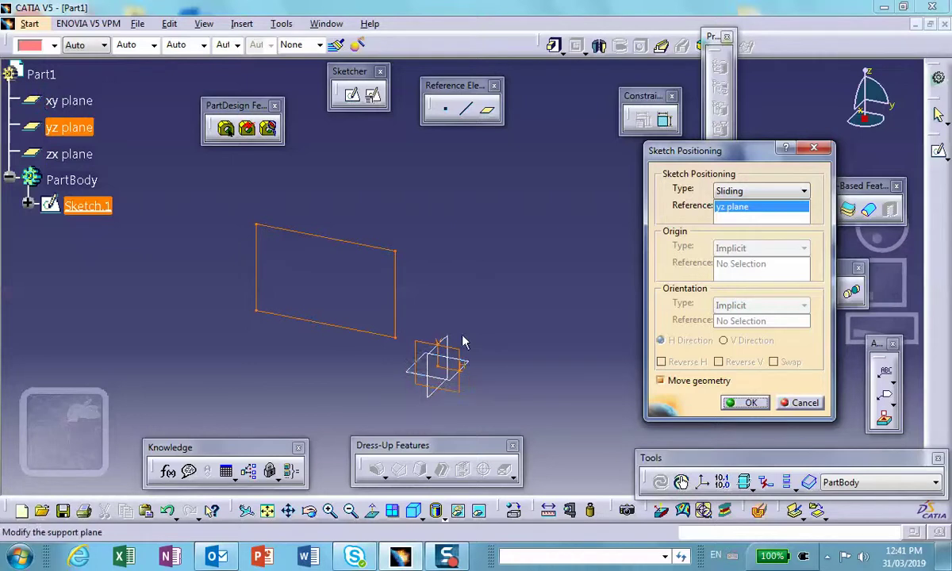
# Set the zx plane as Sketch.1's support, confirm it, and reopen the sketch
pyautogui.click(455, 335)
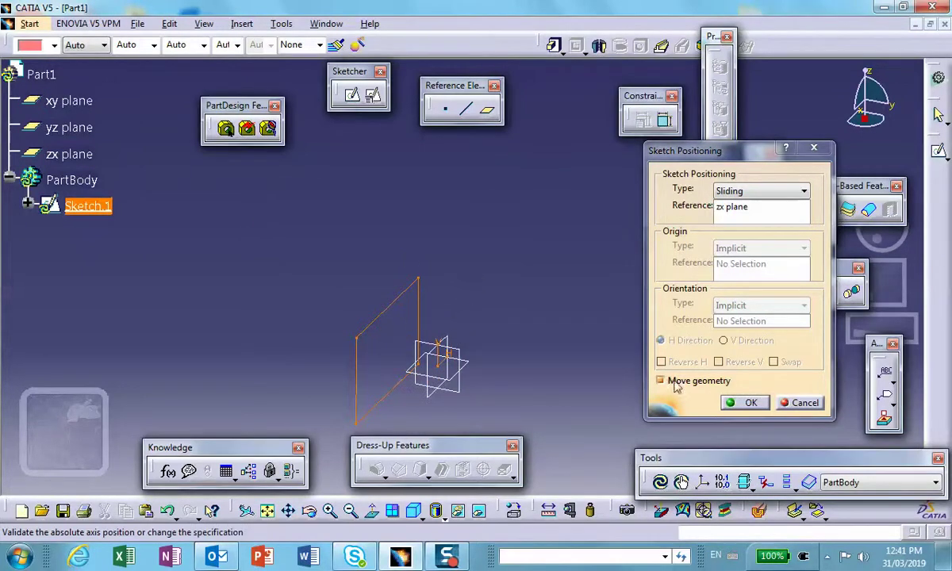
pyautogui.click(744, 402)
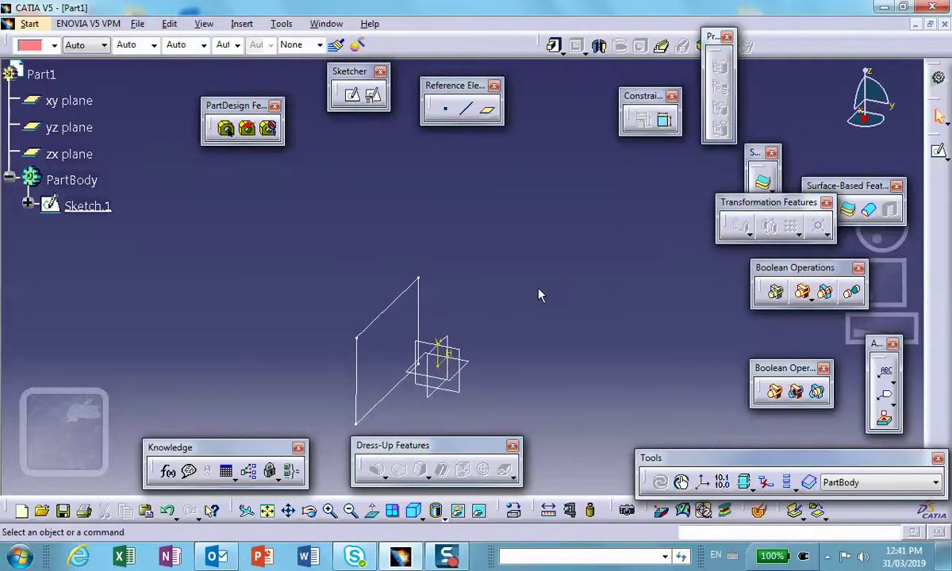
pyautogui.click(417, 311)
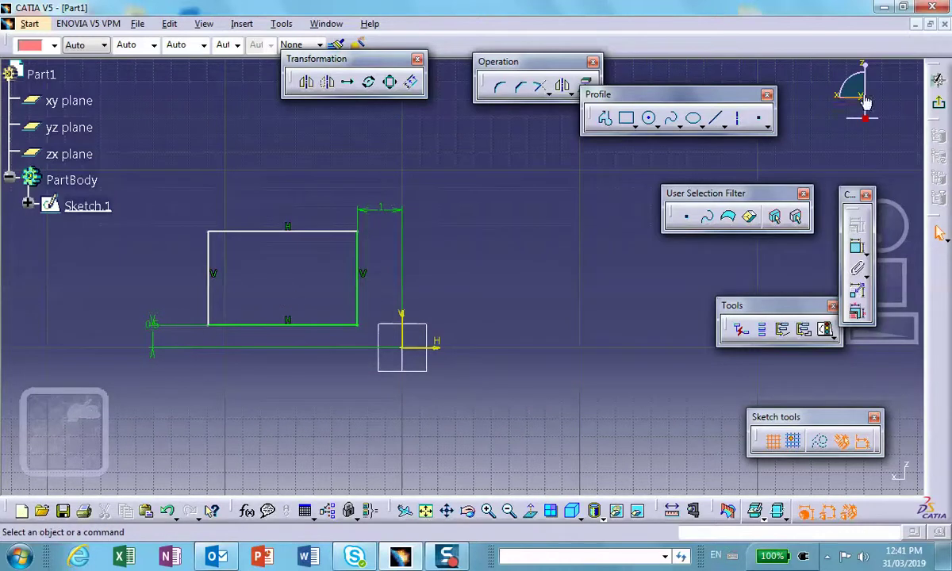
# Exit the Sketcher and expand Sketch.1's Constraints node to list Parallelism.1–4, Offset.6 and Offset.8
pyautogui.click(937, 79)
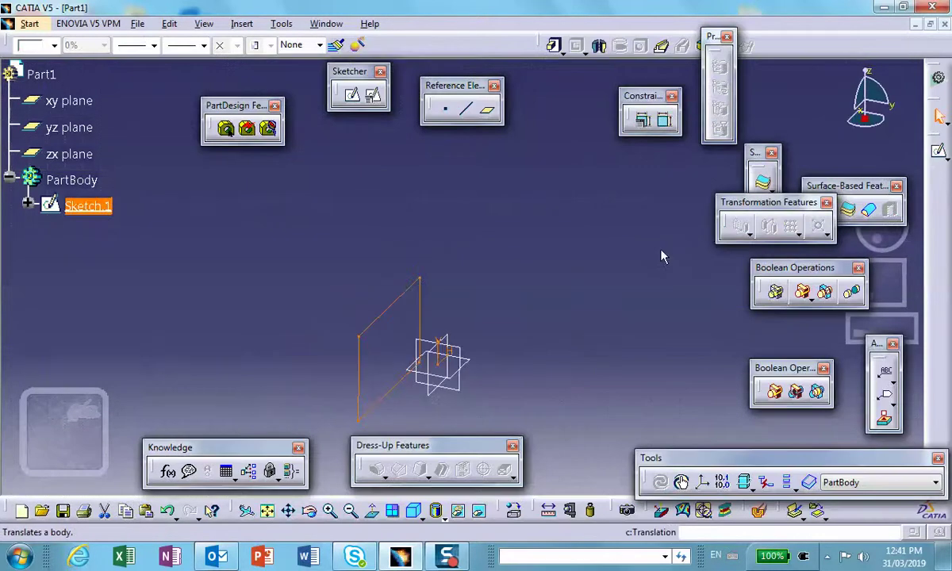
pyautogui.click(28, 206)
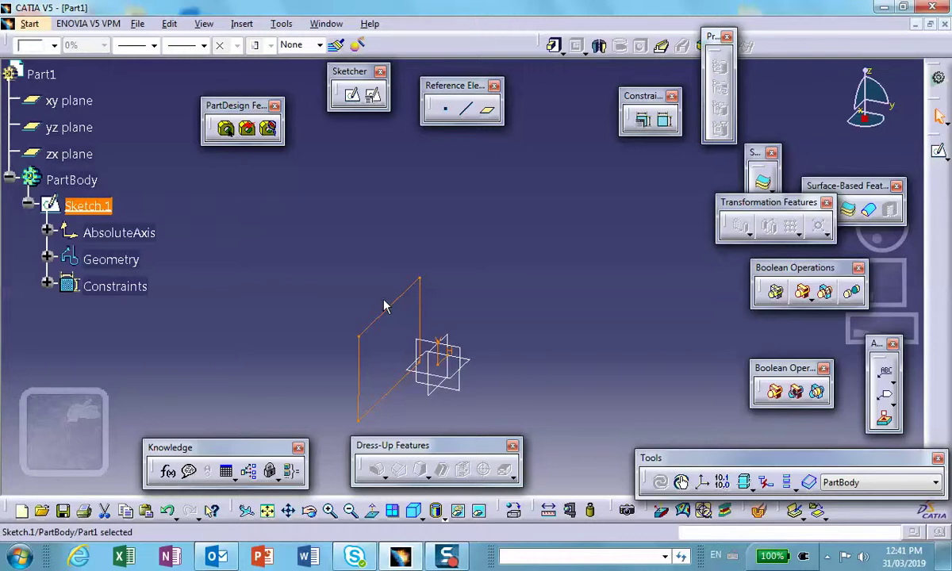
pyautogui.click(46, 285)
# Select the Offset.6 and Offset.8 constraints, then undo the Change Sketch Support edit
pyautogui.scroll(-5, 119, 325)
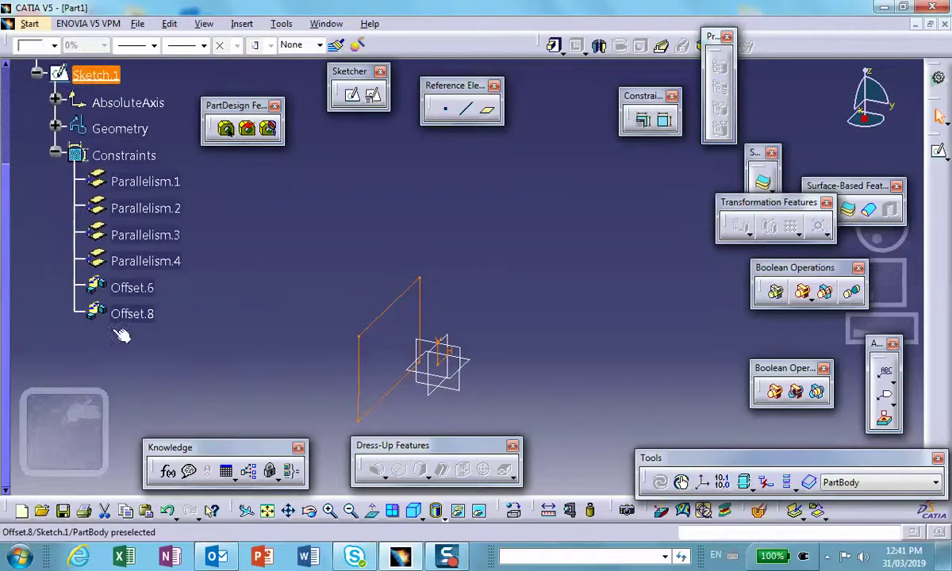
pyautogui.click(145, 290)
pyautogui.click(143, 314)
pyautogui.click(249, 376)
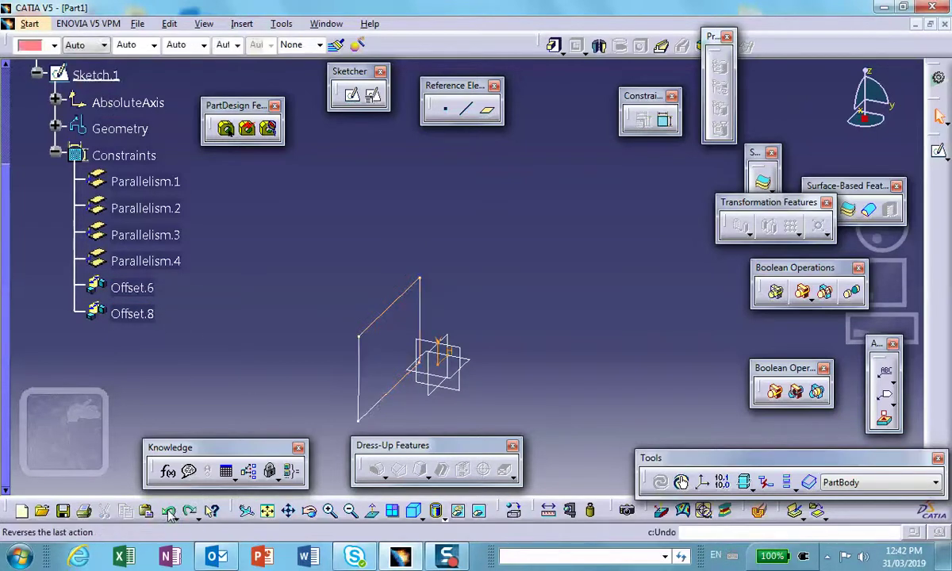
pyautogui.click(169, 512)
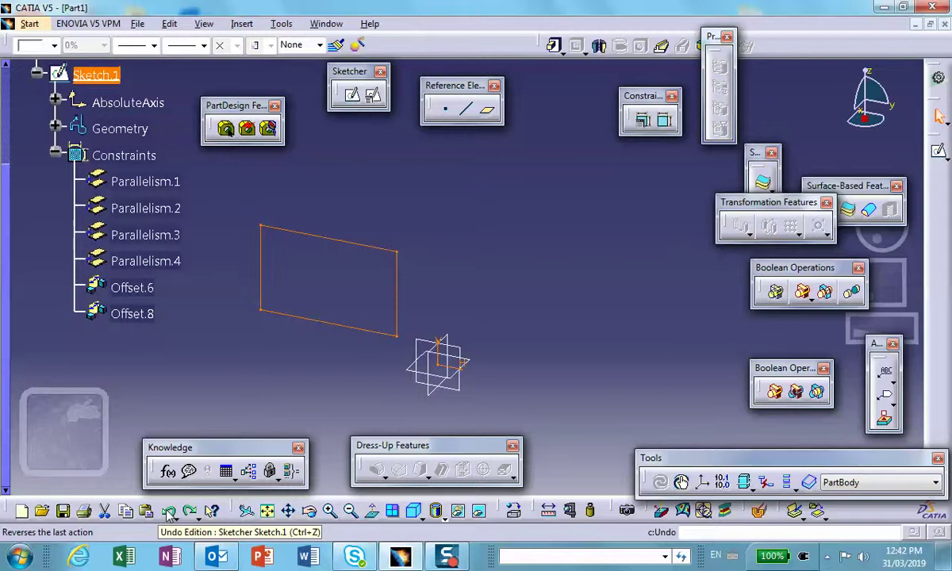
pyautogui.click(166, 368)
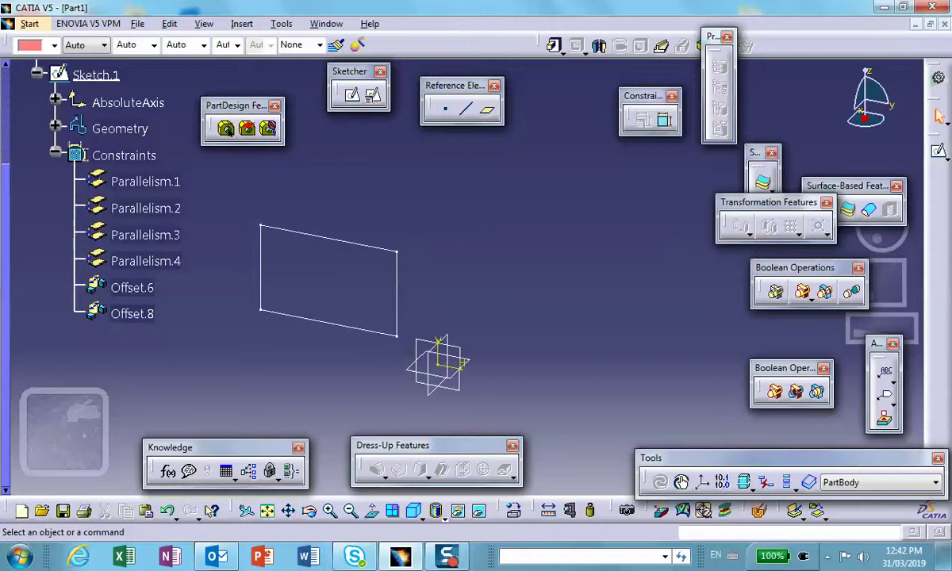
# Reopen Sketch.1 and delete Offset.6 and Offset.8, leaving only Parallelism.1–4
pyautogui.rightClick(139, 288)
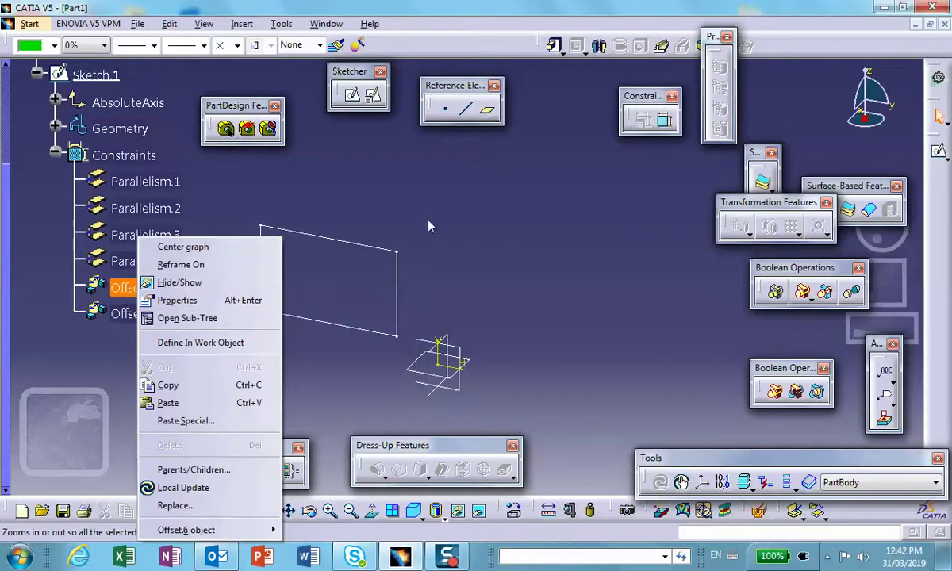
pyautogui.press('Escape')
pyautogui.doubleClick(359, 244)
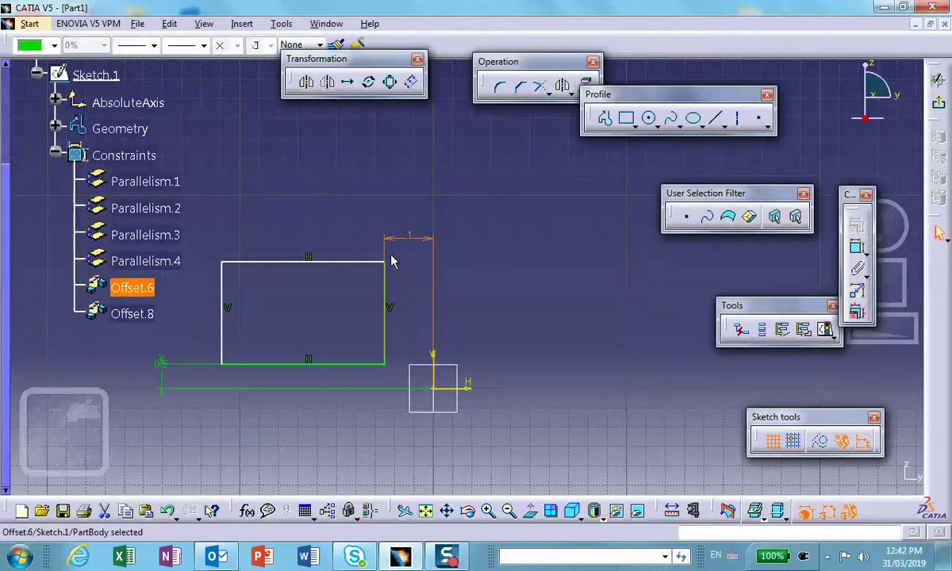
pyautogui.press('Delete')
pyautogui.click(170, 386)
pyautogui.press('Delete')
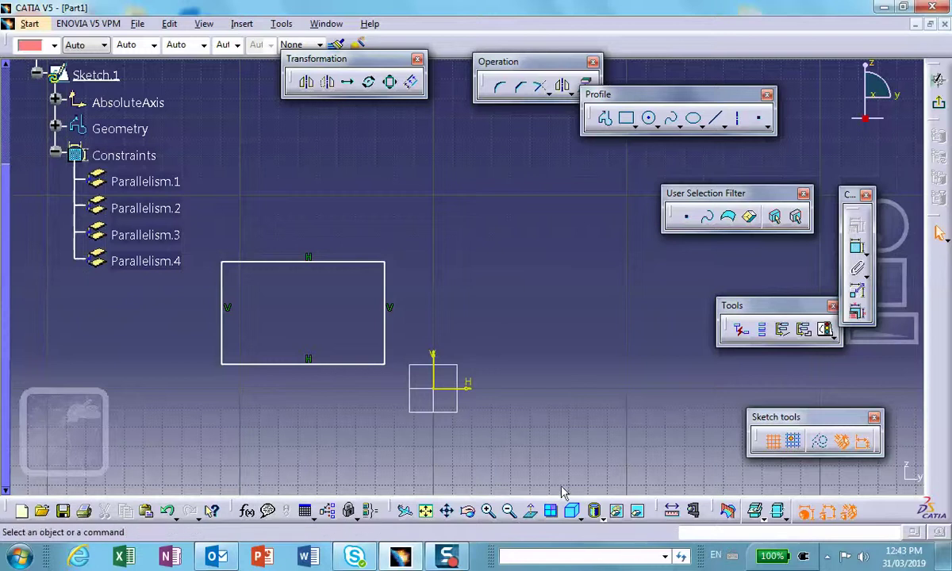
# Tilt the view, hide the sketch's vertical axis with Swap Visible Space, and move the Constraint toolbar closer
pyautogui.click(467, 511)
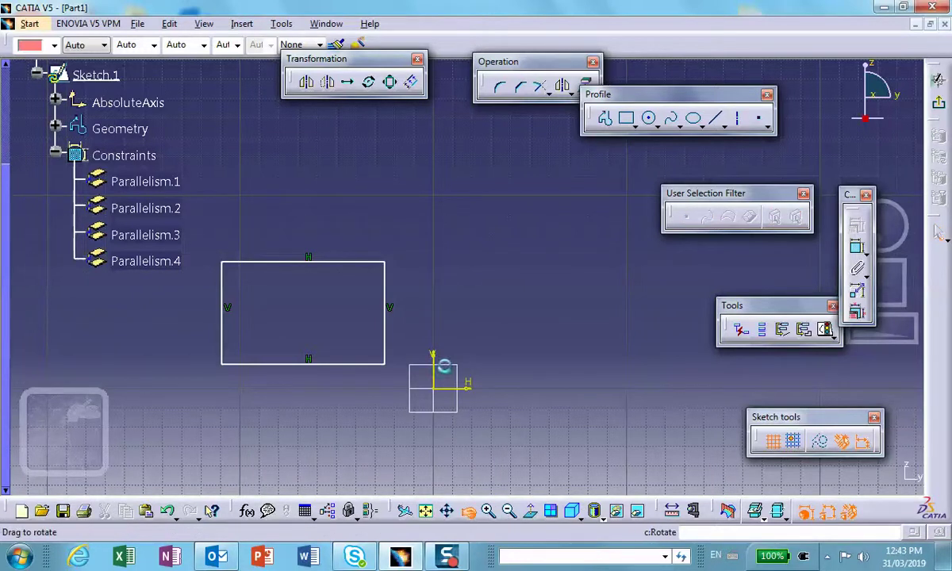
pyautogui.moveTo(456, 328); pyautogui.dragTo(366, 396)
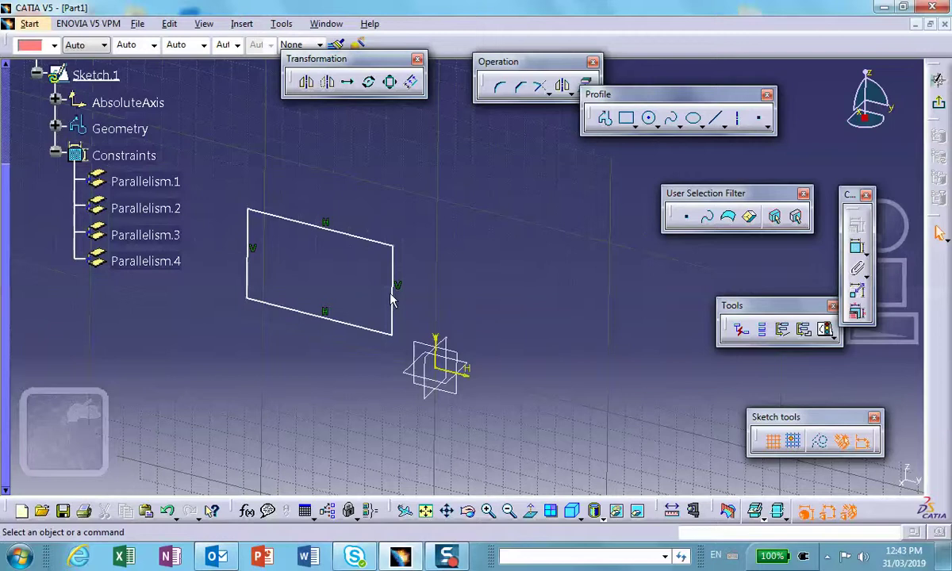
pyautogui.click(440, 343)
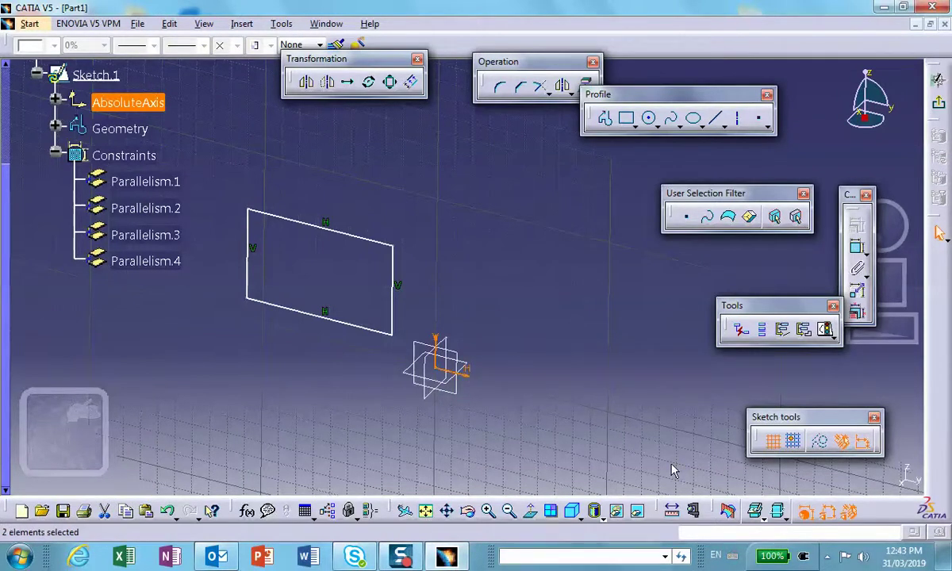
pyautogui.click(616, 512)
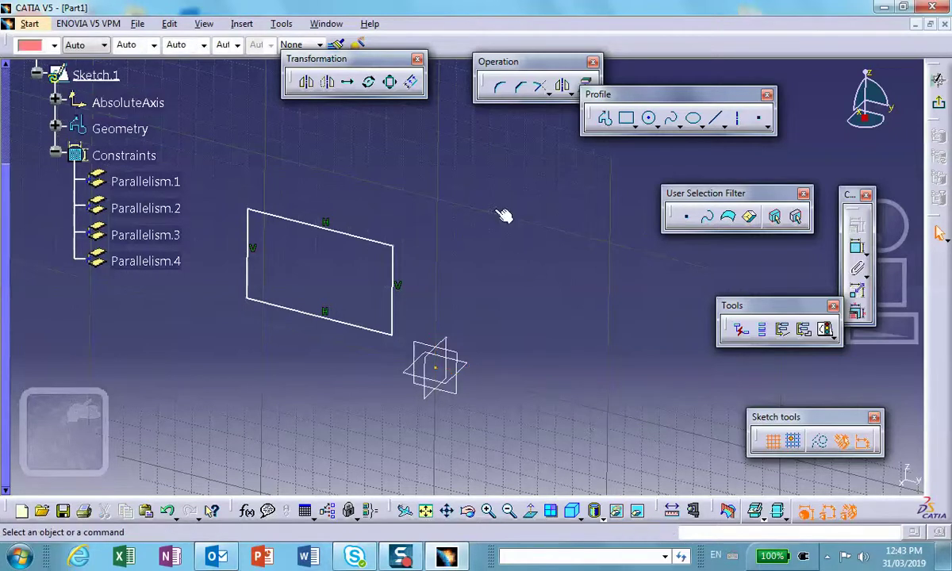
pyautogui.moveTo(858, 208); pyautogui.dragTo(620, 193)
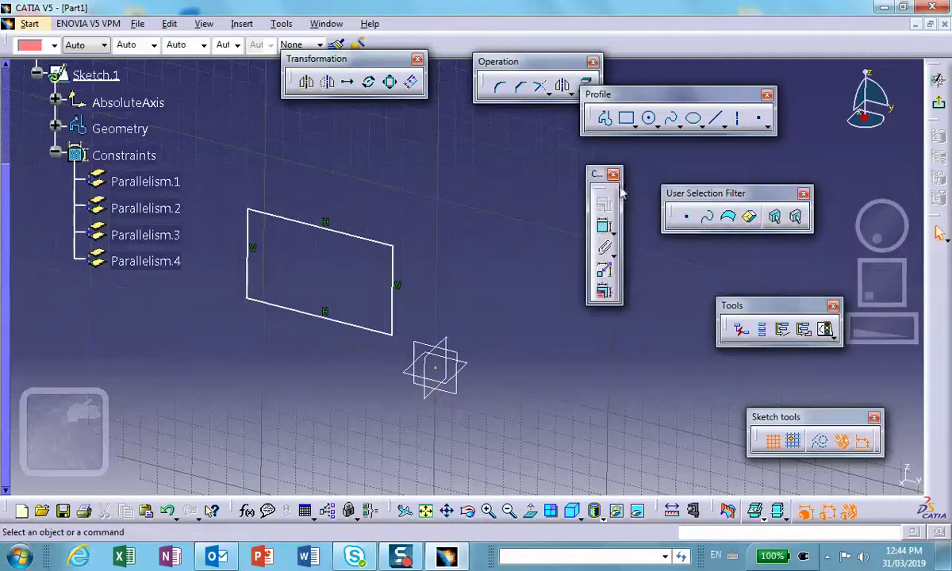
pyautogui.click(603, 226)
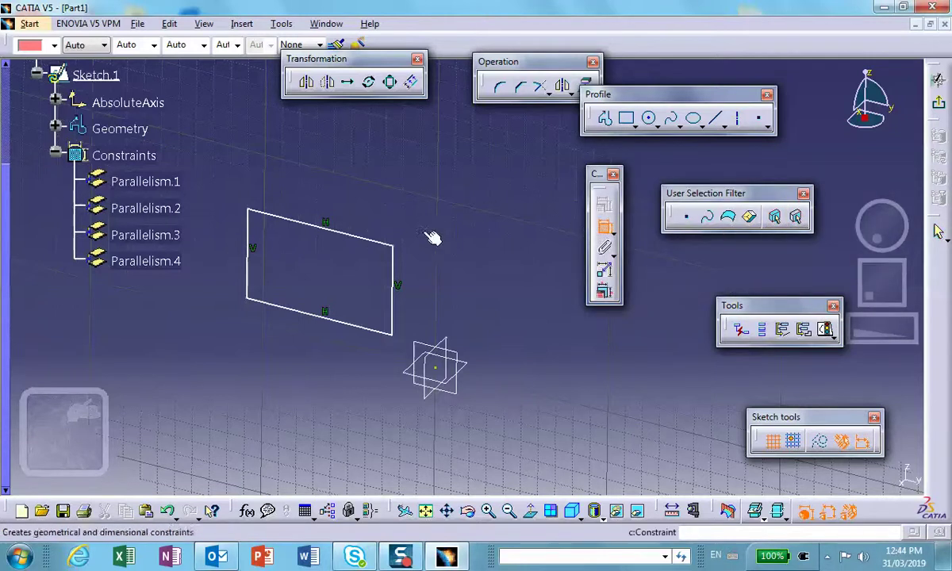
# Add offset constraint Offset.10 of 1 from the rectangle's right edge to the reference
pyautogui.click(393, 272)
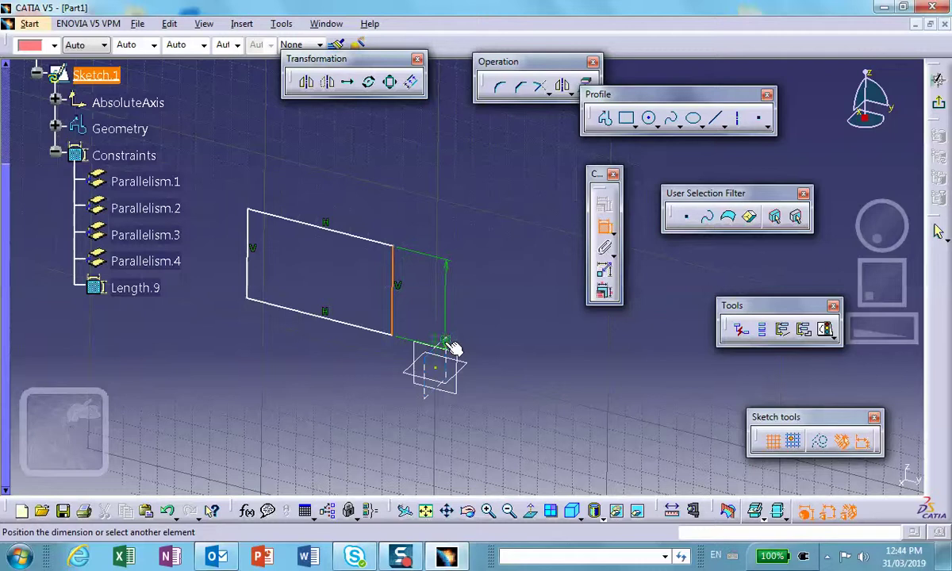
pyautogui.click(449, 343)
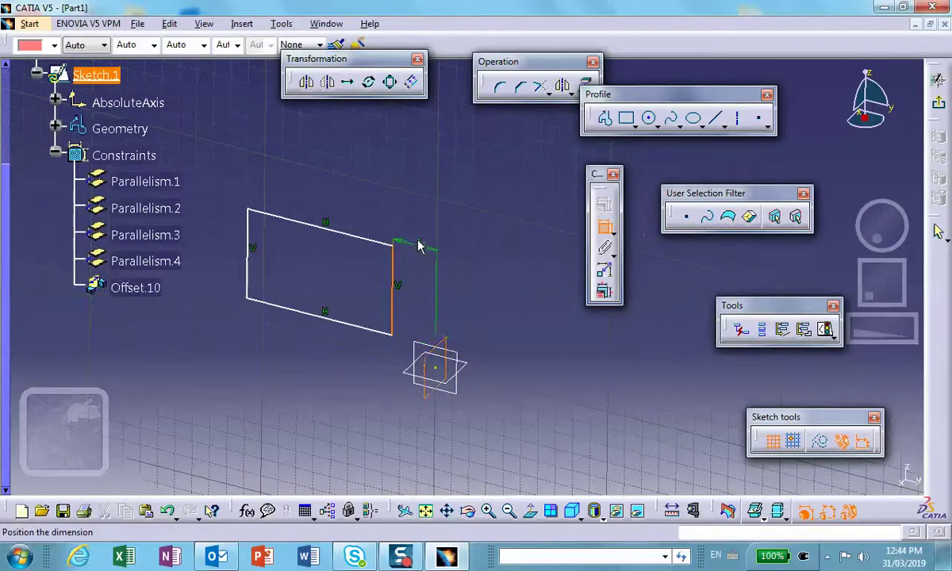
pyautogui.click(418, 208)
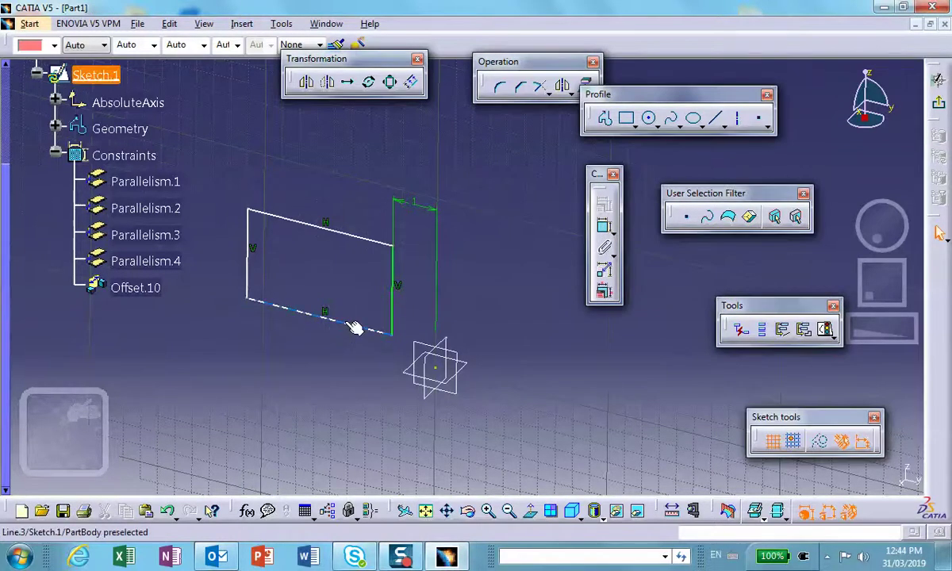
# Add offset constraint Offset.12 of 0.5 between the bottom edge and the xy plane
pyautogui.click(340, 322)
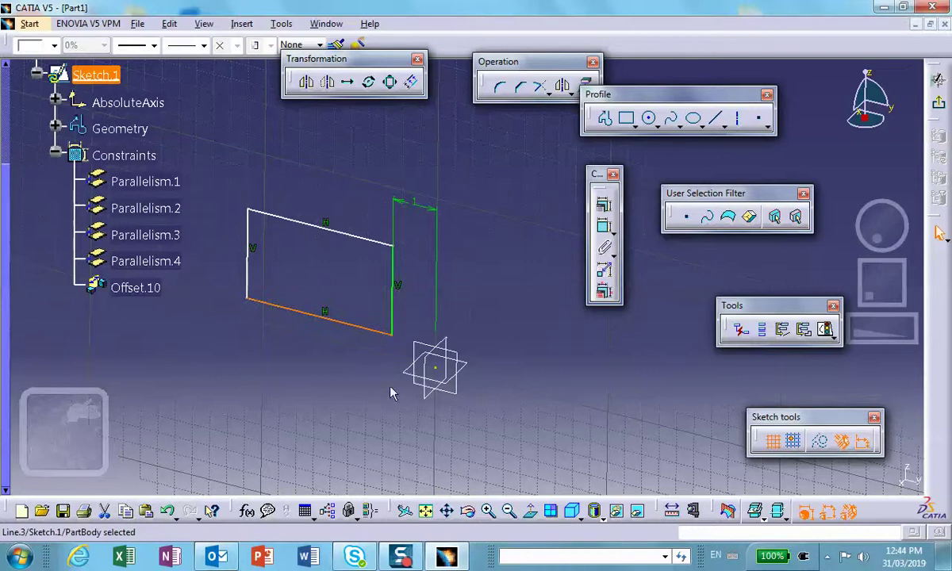
pyautogui.click(400, 369)
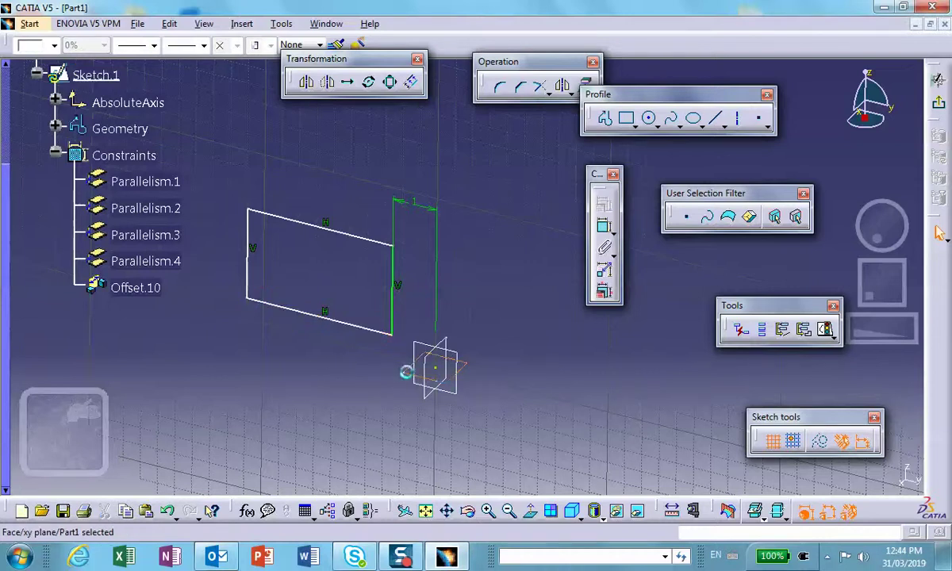
pyautogui.click(514, 278)
pyautogui.click(604, 226)
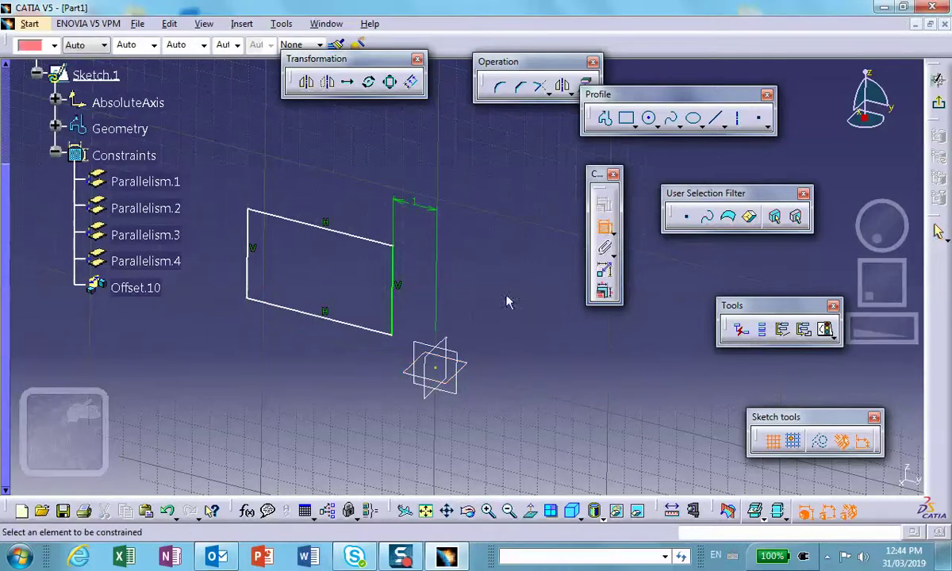
pyautogui.click(339, 323)
pyautogui.click(403, 373)
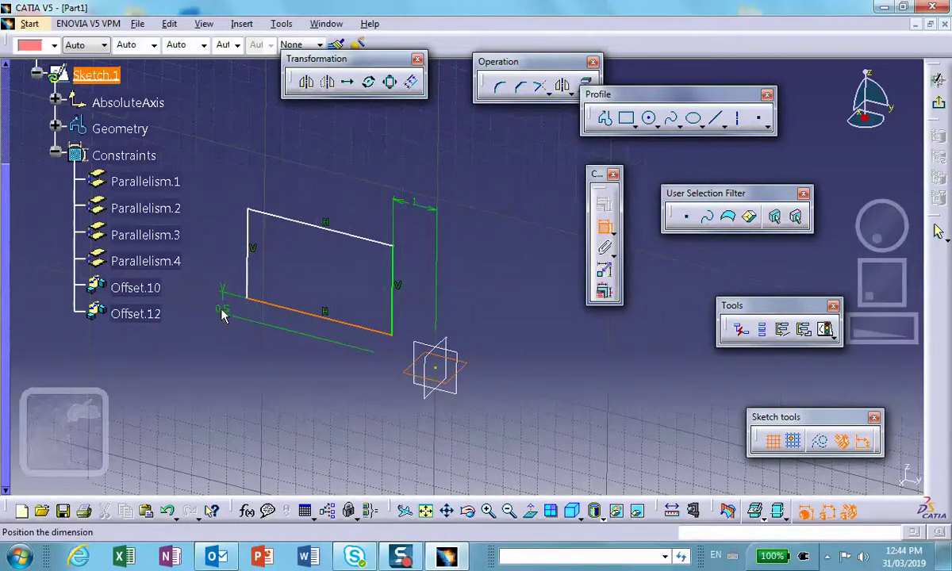
pyautogui.click(222, 314)
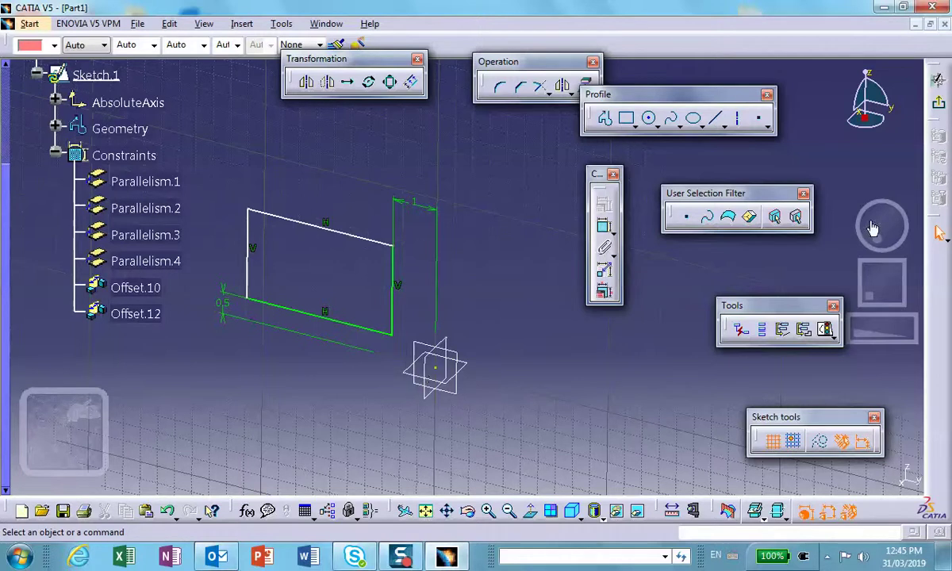
# Exit the Sketcher to Part Design and drag the compass onto the rectangle sketch's corner
pyautogui.click(938, 101)
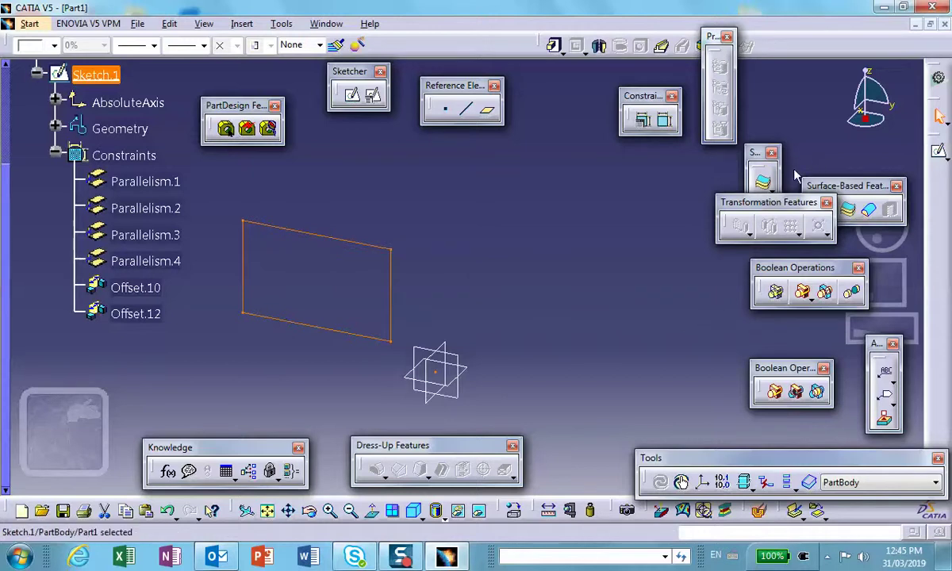
pyautogui.click(330, 242)
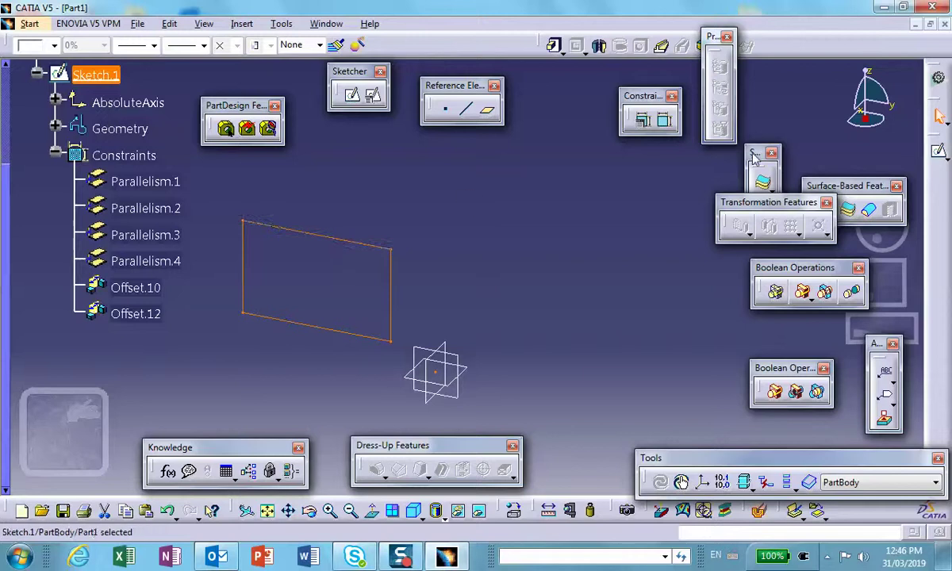
pyautogui.moveTo(862, 103)
pyautogui.mouseDown()
pyautogui.moveTo(862, 127)
pyautogui.moveTo(862, 79)
pyautogui.mouseUp()
pyautogui.click(793, 111)
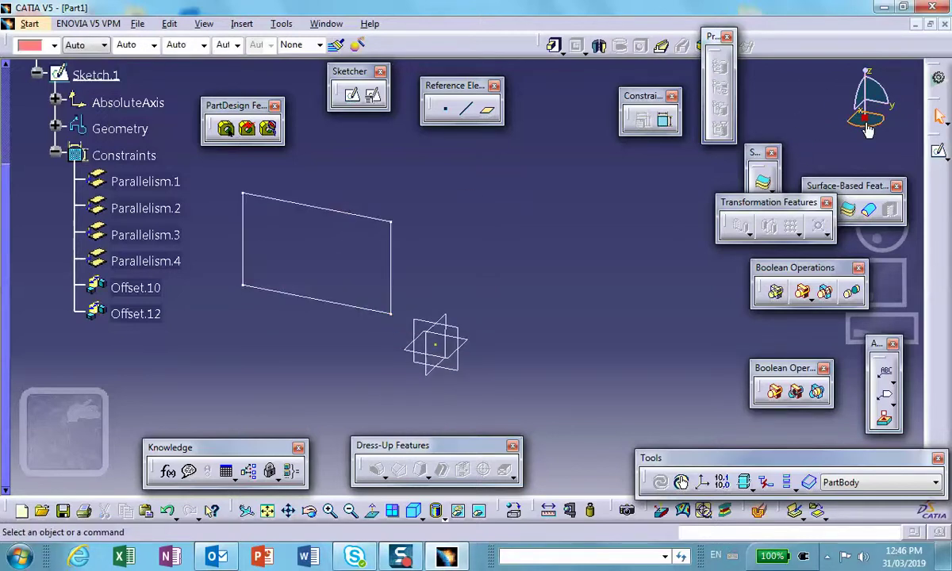
pyautogui.moveTo(864, 117)
pyautogui.mouseDown()
pyautogui.moveTo(276, 206)
pyautogui.moveTo(283, 200)
pyautogui.mouseUp()
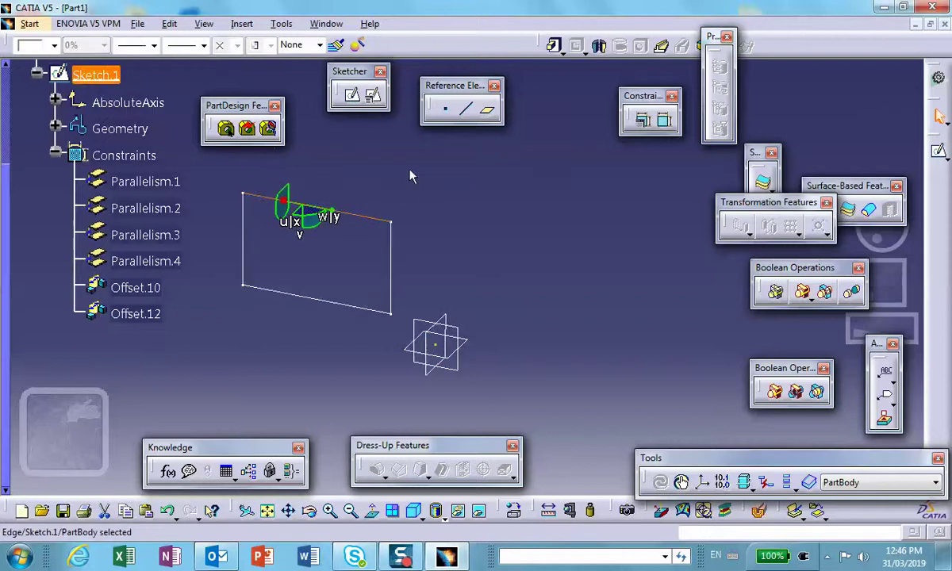
pyautogui.click(281, 196)
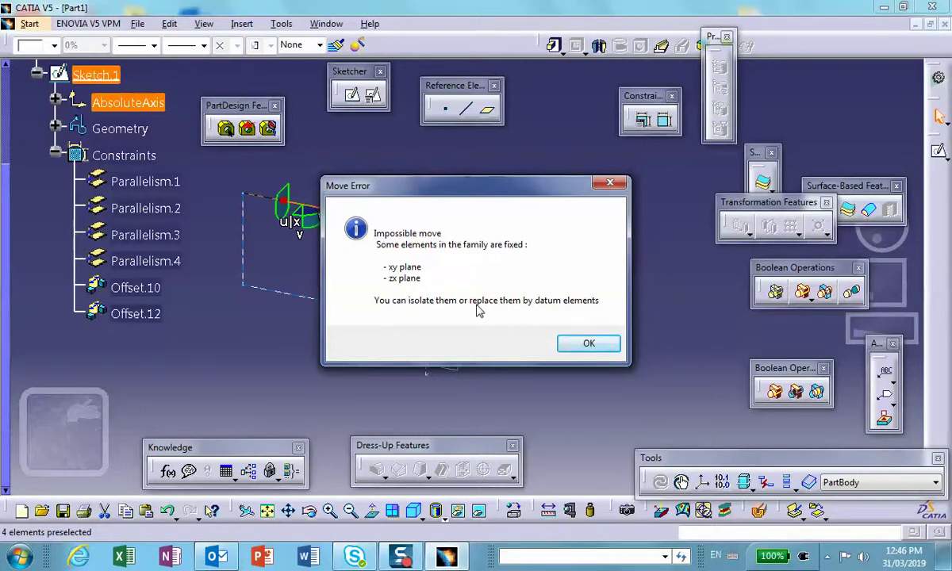
pyautogui.click(588, 344)
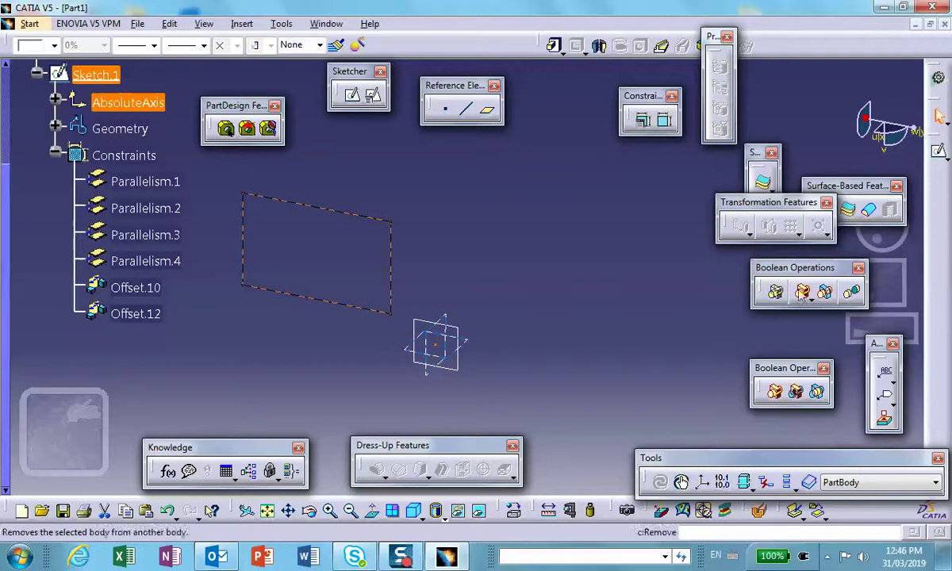
pyautogui.moveTo(744, 468); pyautogui.dragTo(558, 449)
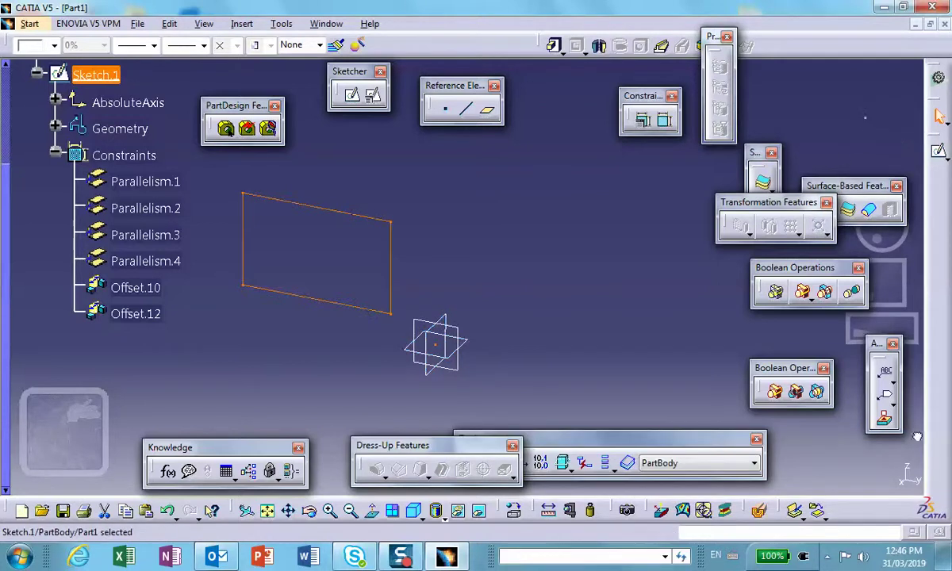
# Isolate Sketch.1 from its references, then drag the compass onto the rectangle's top edge
pyautogui.click(665, 208)
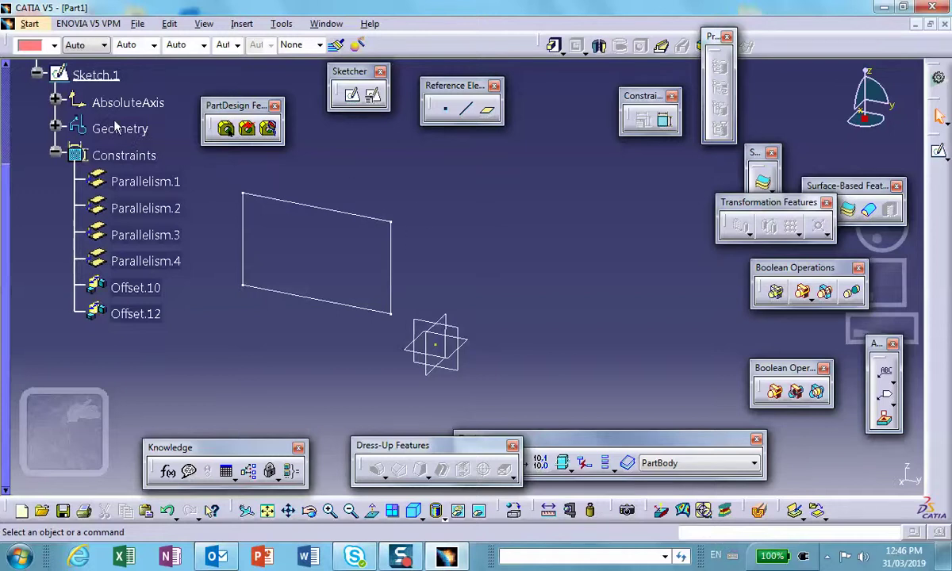
pyautogui.rightClick(96, 74)
pyautogui.moveTo(192, 370)
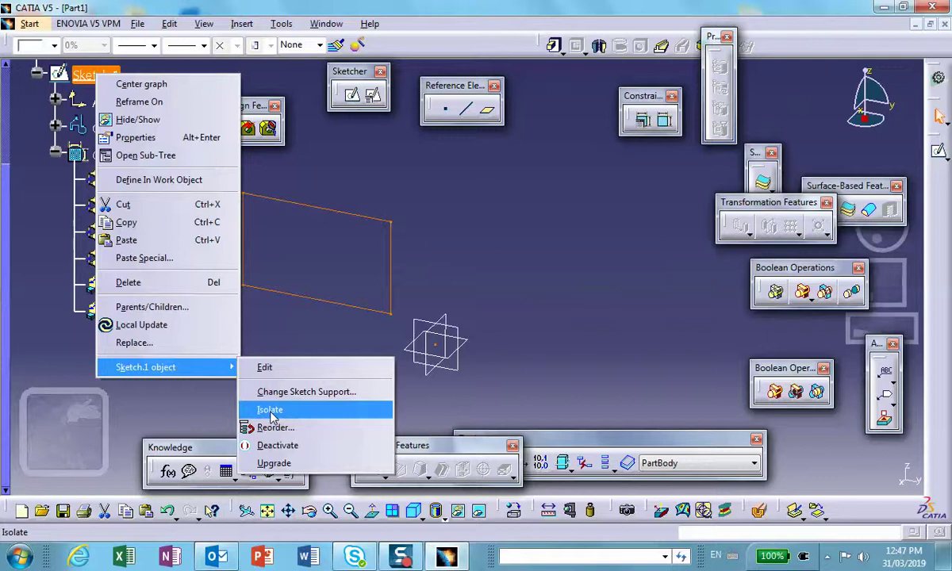
pyautogui.click(271, 412)
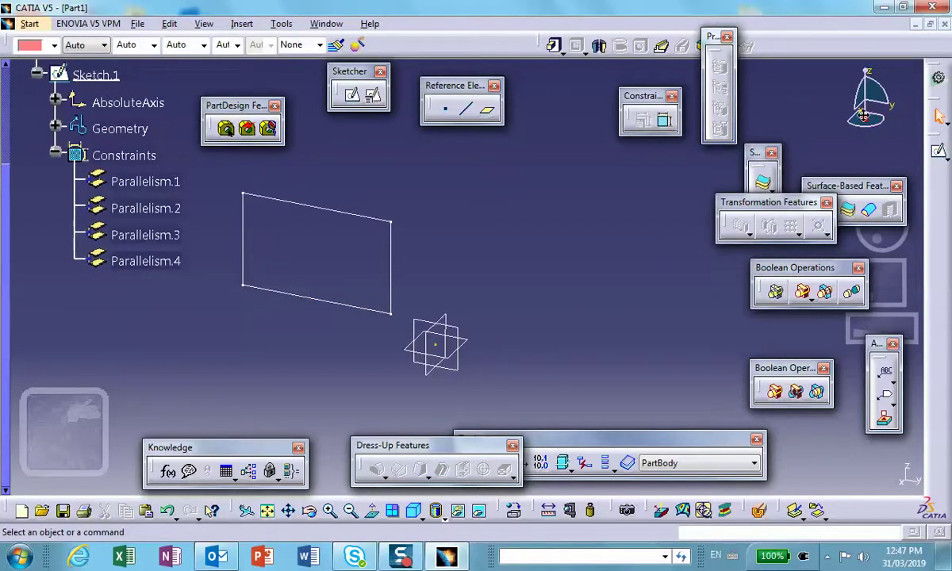
pyautogui.moveTo(866, 120)
pyautogui.mouseDown()
pyautogui.moveTo(373, 180)
pyautogui.moveTo(353, 222)
pyautogui.moveTo(353, 211)
pyautogui.moveTo(378, 230)
pyautogui.moveTo(371, 227)
pyautogui.moveTo(687, 291)
pyautogui.mouseUp()
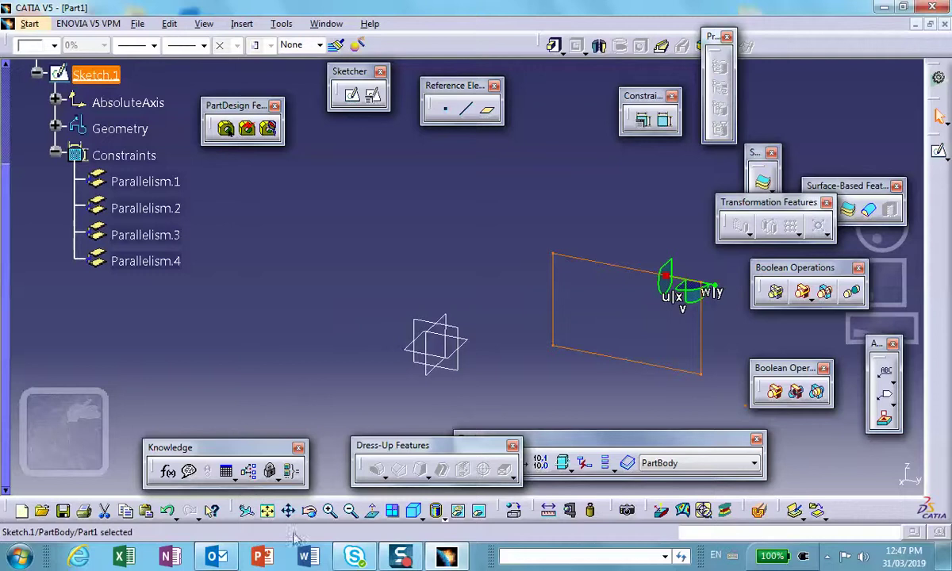
# Undo three times so the rectangle returns with Offset.10 and Offset.12 restored
pyautogui.click(169, 512)
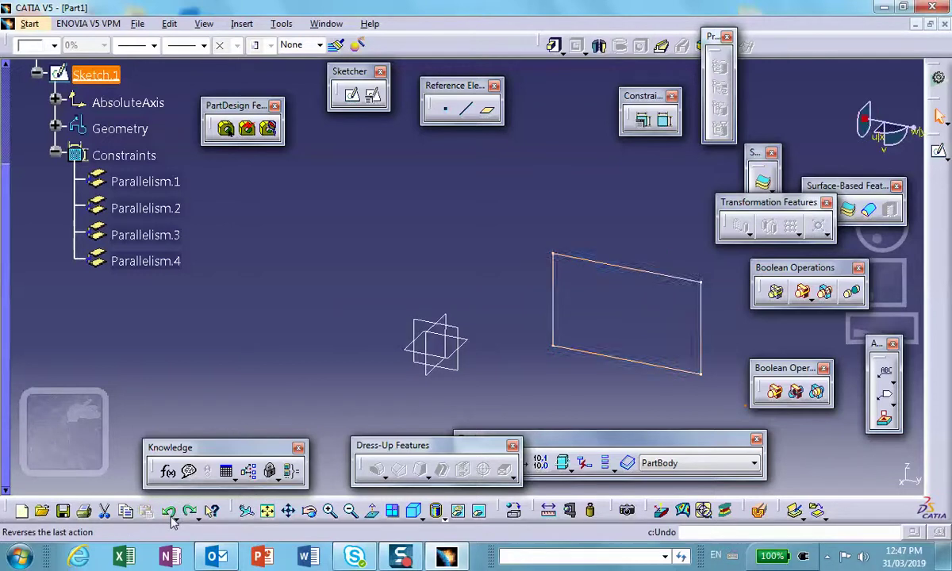
pyautogui.click(169, 511)
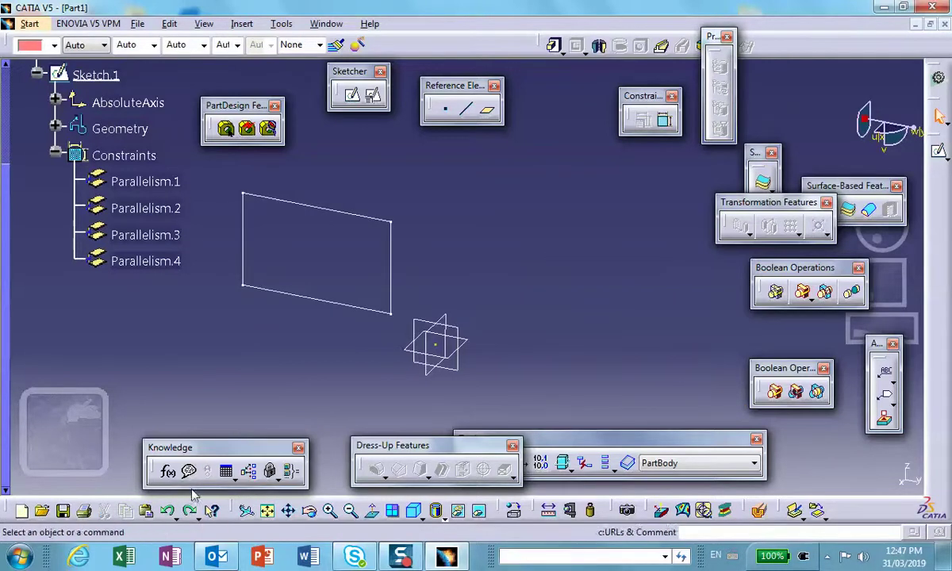
pyautogui.click(168, 511)
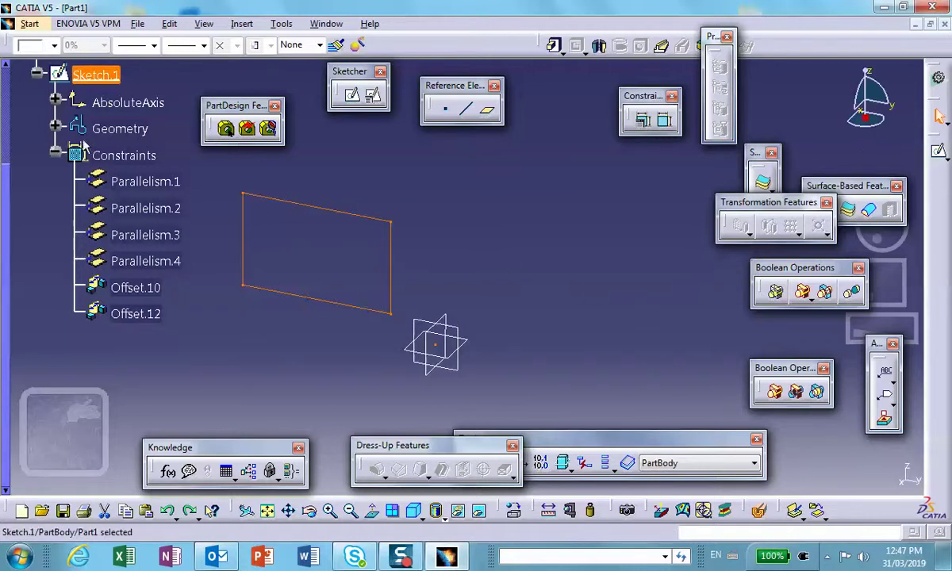
# Start Change Sketch Support on Sketch.1, moving the external-references warning aside and accepting it
pyautogui.rightClick(100, 76)
pyautogui.moveTo(212, 373)
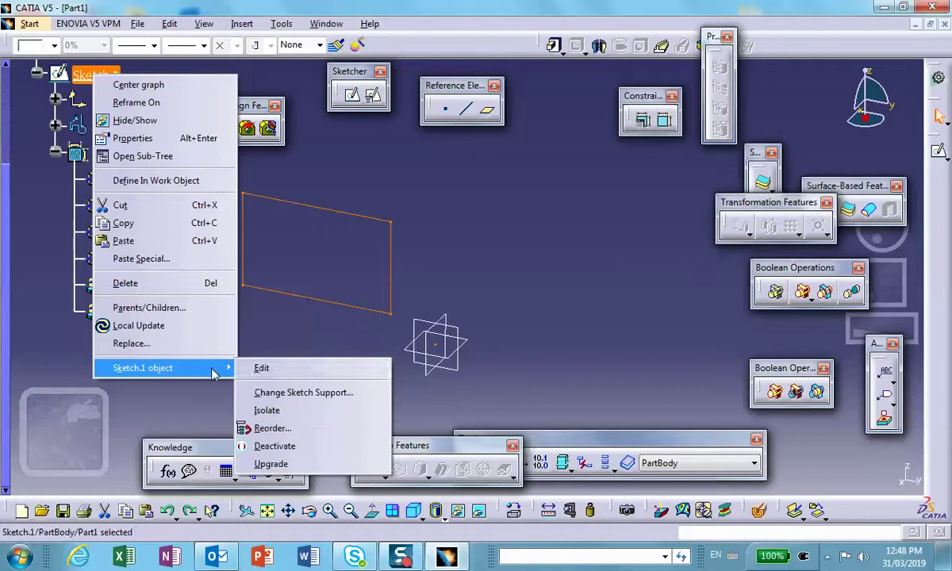
pyautogui.click(282, 392)
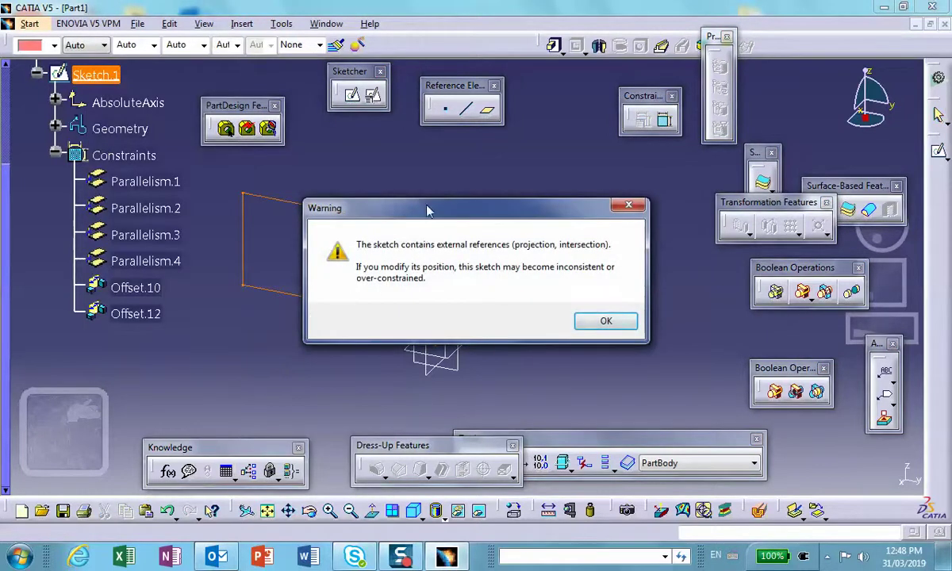
pyautogui.moveTo(426, 211); pyautogui.dragTo(410, 204)
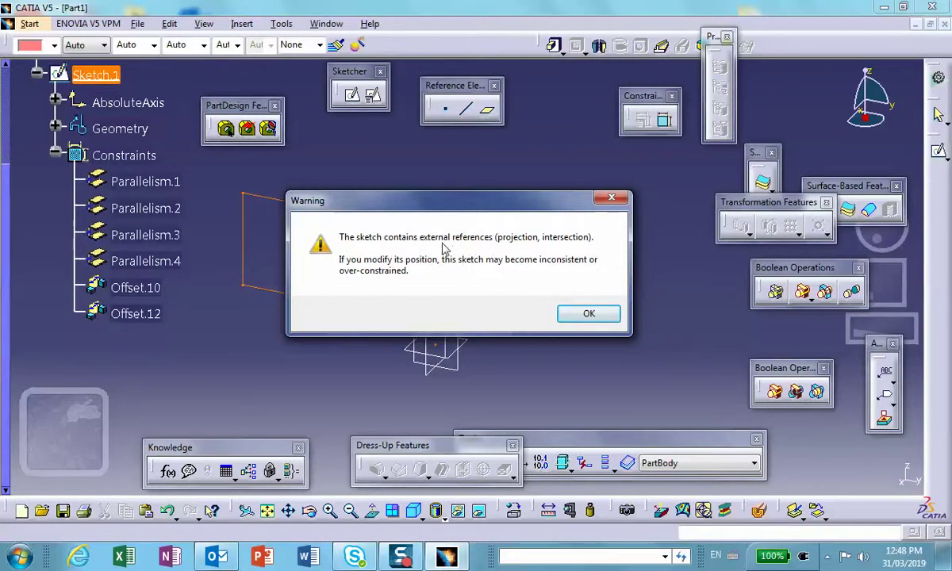
pyautogui.moveTo(440, 200); pyautogui.dragTo(591, 140)
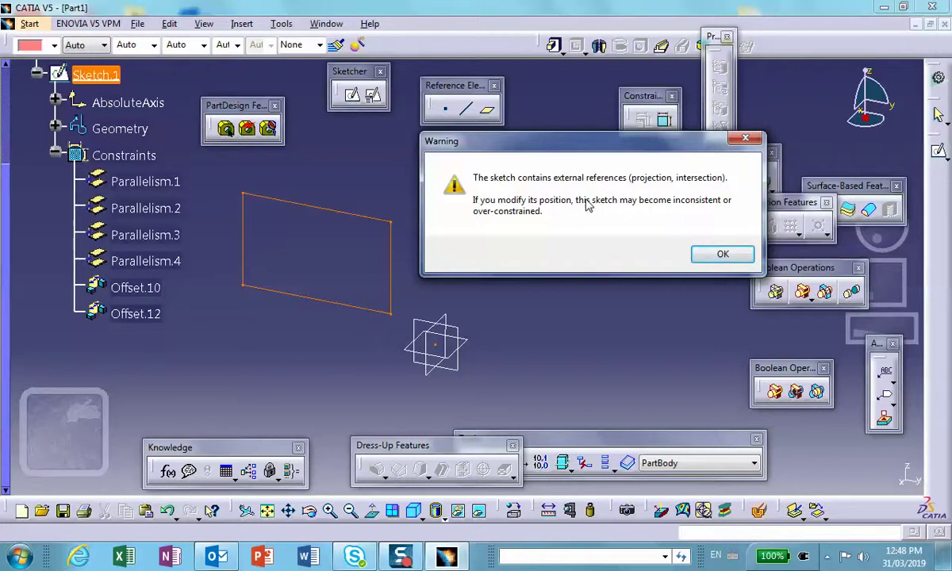
pyautogui.click(708, 260)
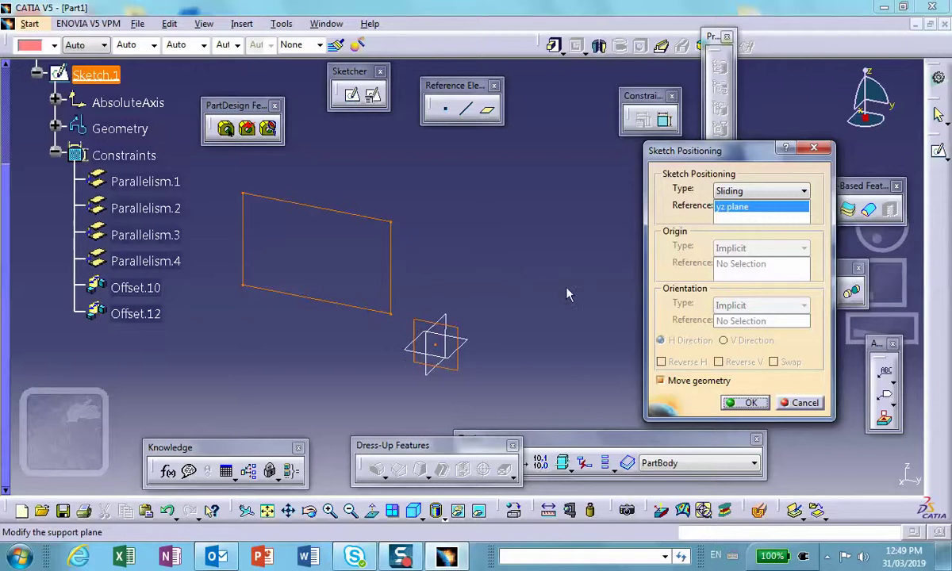
# Set the xy plane as Sketch.1's new support, check the flat rectangle, and confirm
pyautogui.click(472, 346)
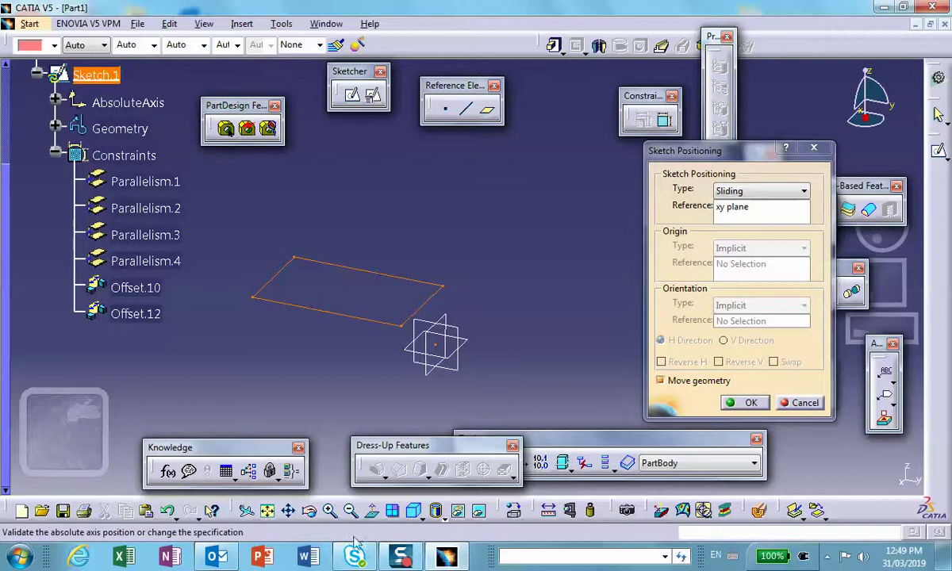
pyautogui.moveTo(393, 382)
pyautogui.mouseDown(button='middle')
pyautogui.moveTo(414, 414)
pyautogui.moveTo(438, 295)
pyautogui.moveTo(439, 403)
pyautogui.moveTo(450, 387)
pyautogui.mouseUp(button='middle')
pyautogui.click(733, 402)
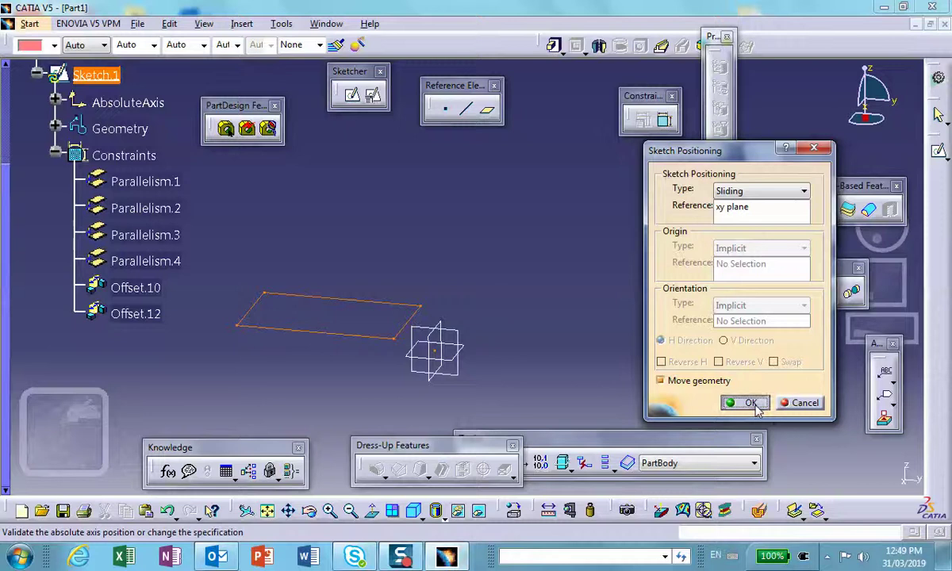
# Enlarge the Update Diagnosis report to read its messages, then deactivate Sketch.1
pyautogui.moveTo(595, 311); pyautogui.dragTo(579, 151)
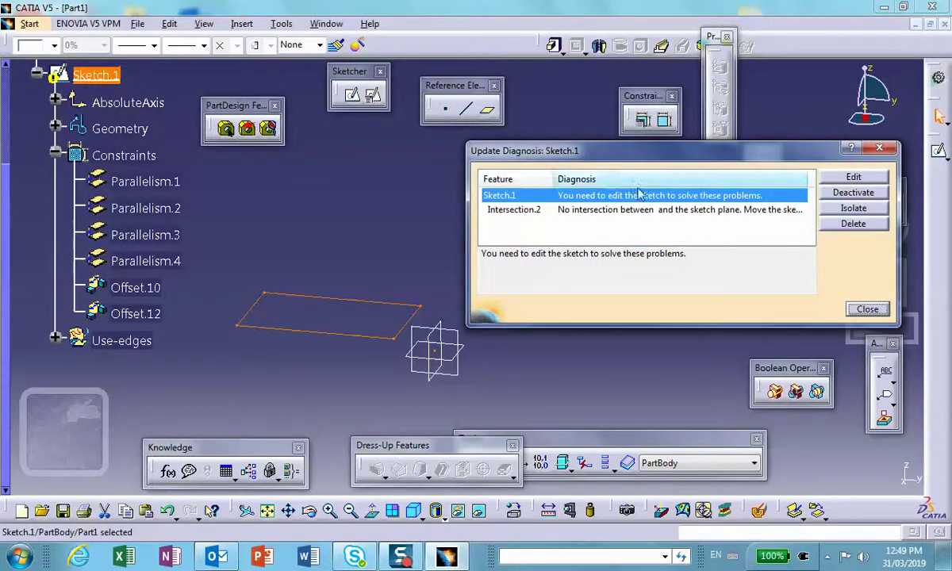
pyautogui.moveTo(469, 187); pyautogui.dragTo(265, 186)
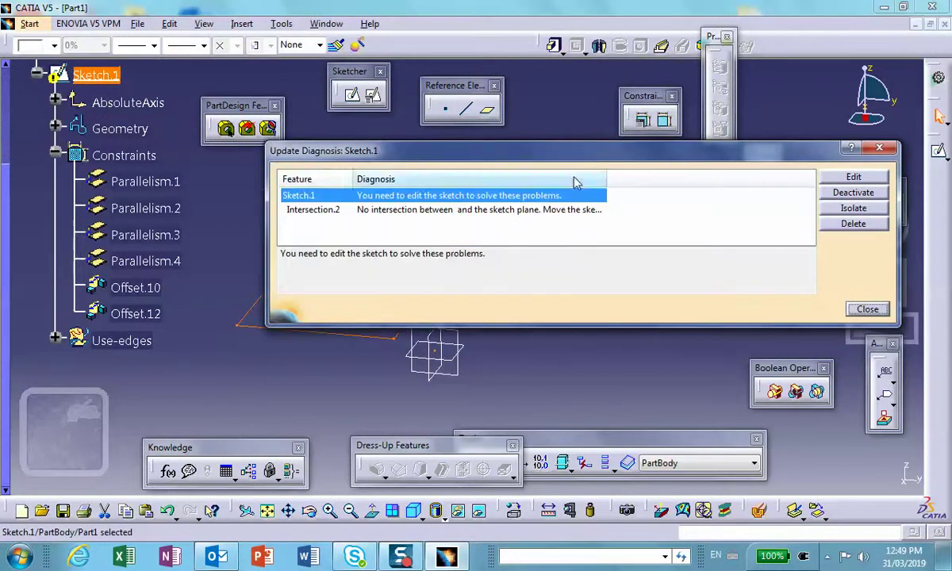
pyautogui.moveTo(603, 181); pyautogui.dragTo(747, 182)
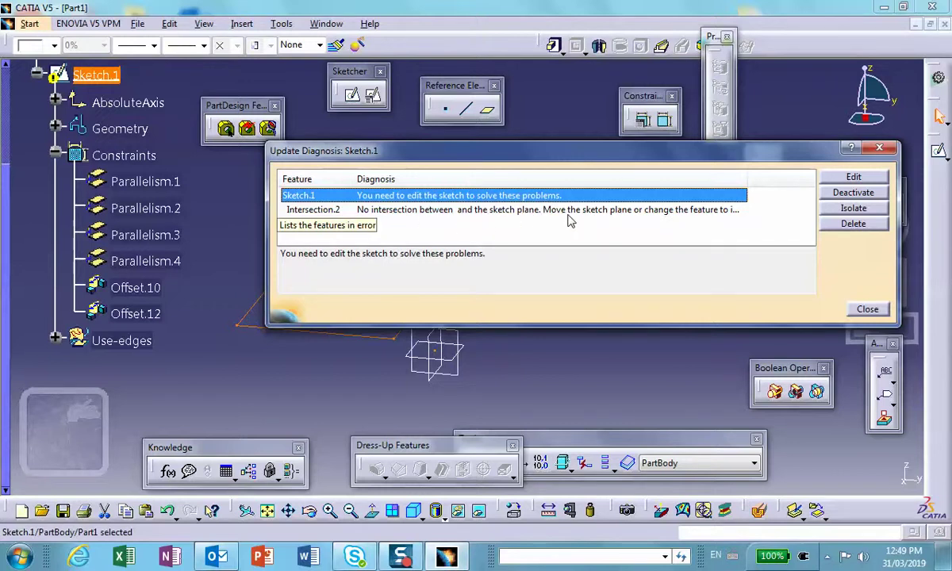
pyautogui.moveTo(568, 158); pyautogui.dragTo(583, 105)
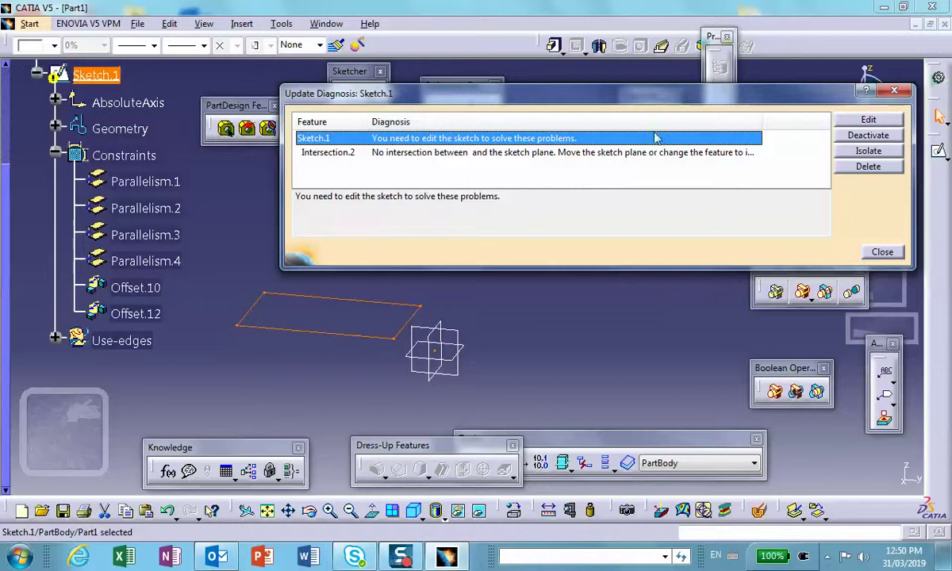
pyautogui.click(869, 135)
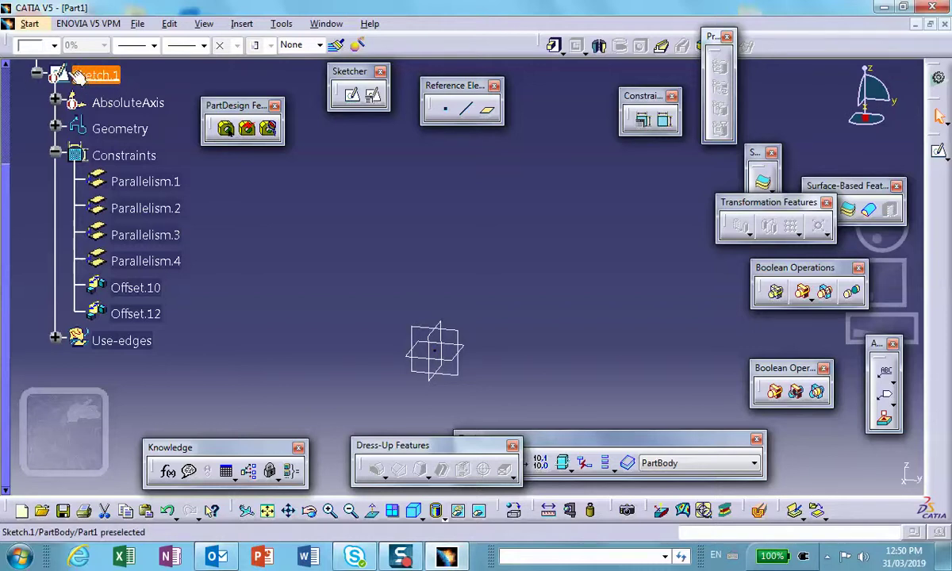
# Reactivate Sketch.1 through its Sketch.1 object context submenu
pyautogui.rightClick(110, 78)
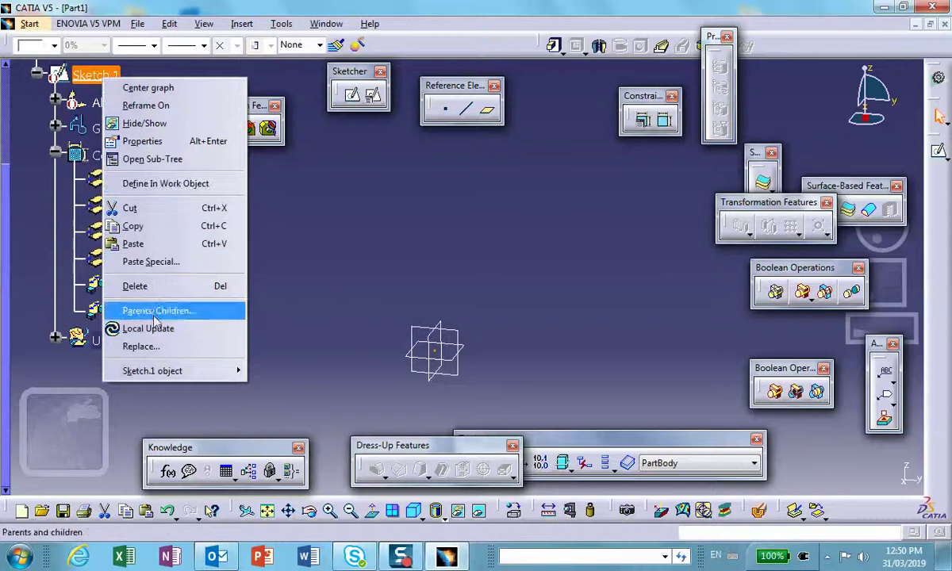
pyautogui.moveTo(163, 371)
pyautogui.click(262, 451)
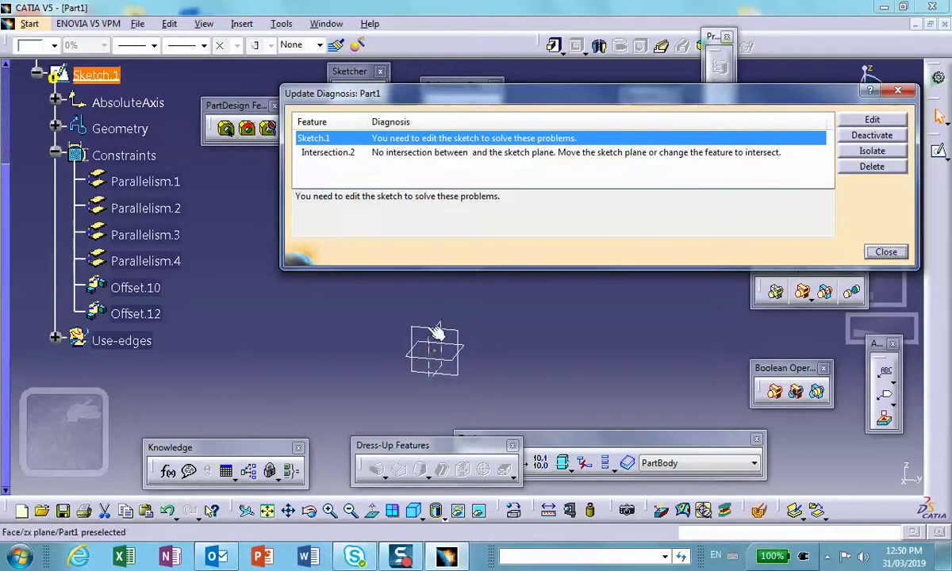
# Isolate Sketch.1 from its broken references, orbit around the rectangle, and select Offset.12
pyautogui.click(870, 150)
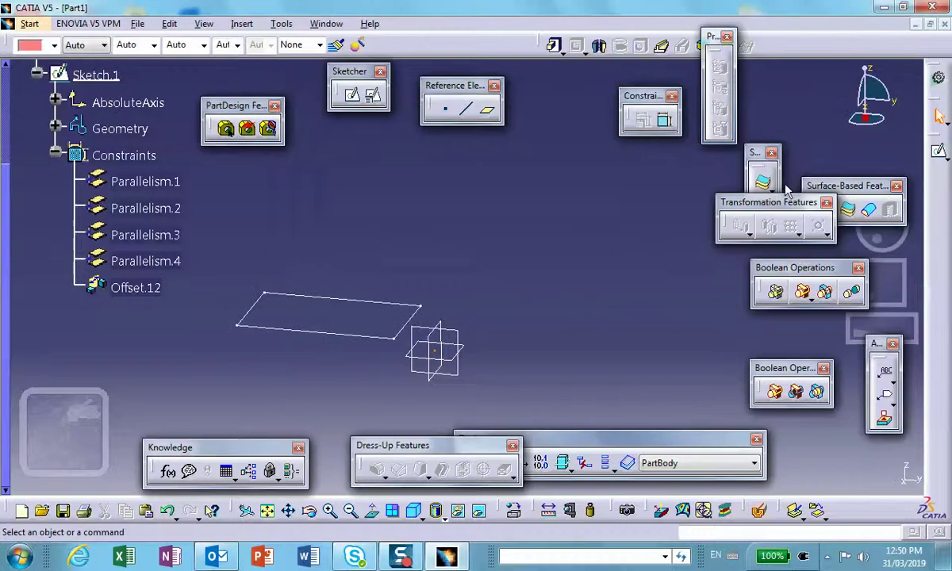
pyautogui.click(309, 514)
pyautogui.moveTo(386, 399); pyautogui.dragTo(278, 317)
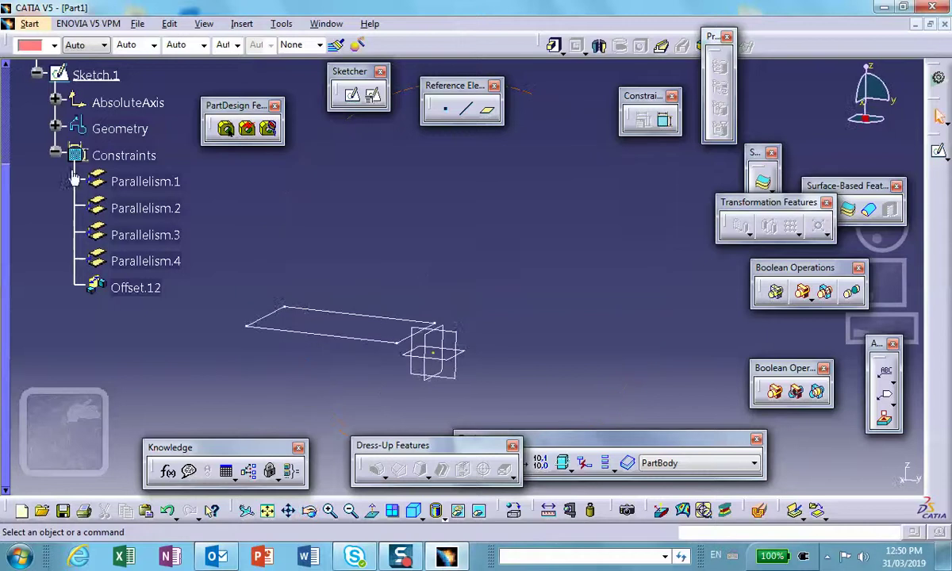
pyautogui.click(135, 289)
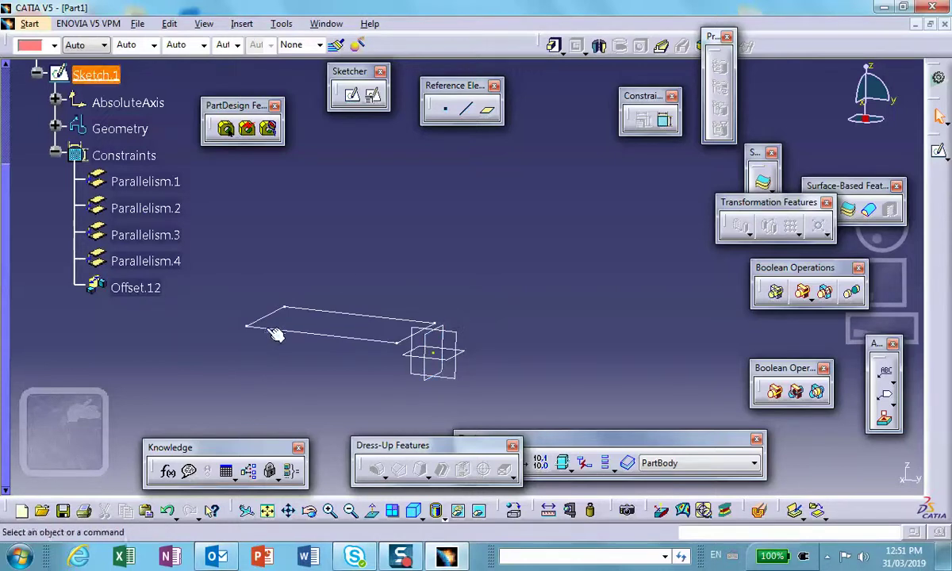
pyautogui.doubleClick(152, 290)
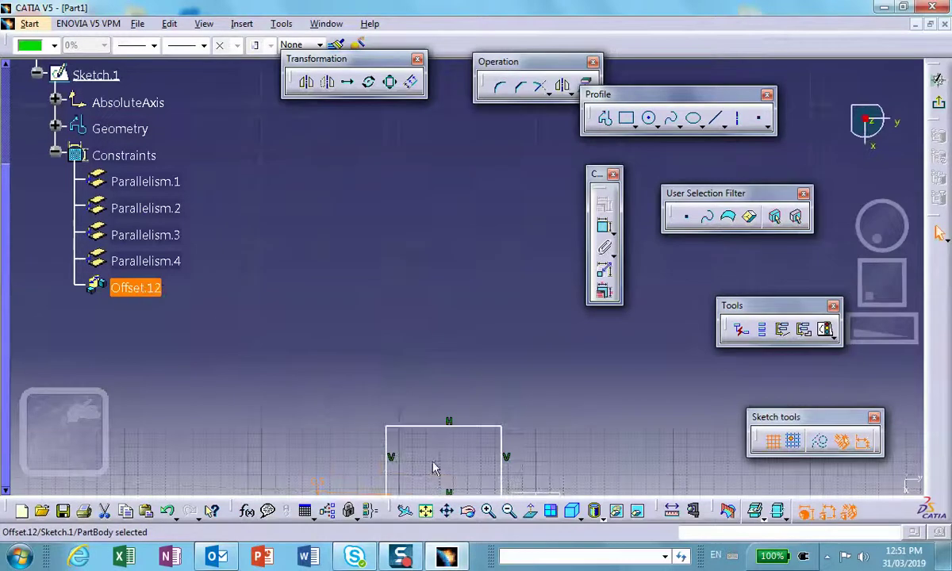
pyautogui.click(425, 511)
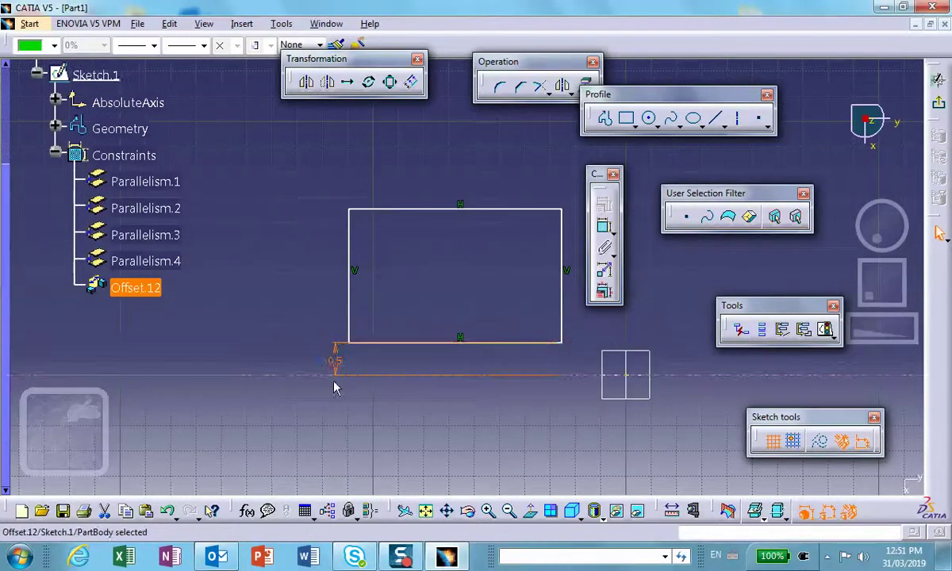
pyautogui.click(937, 79)
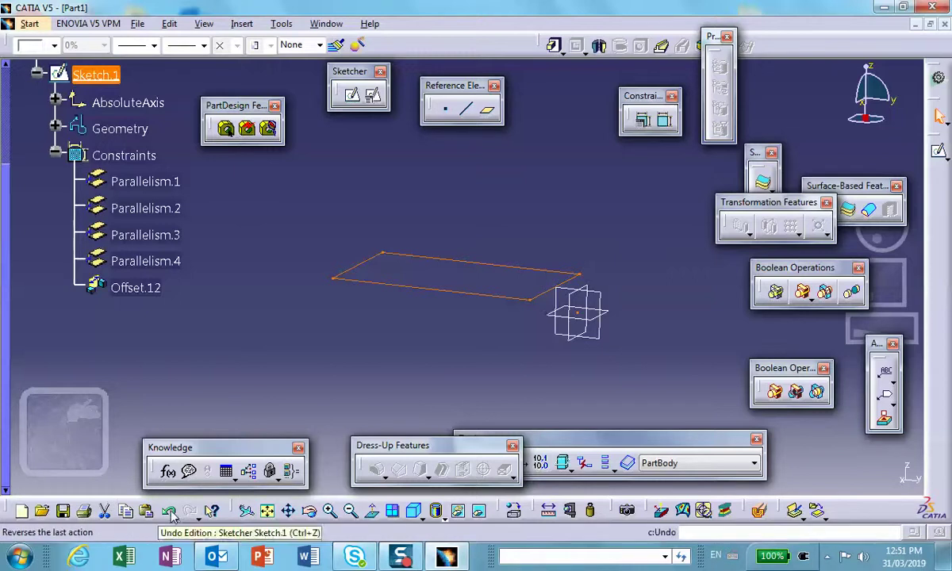
# Undo four times to bring back the upright rectangle, then select and clear Offset.10
pyautogui.click(169, 512)
pyautogui.click(168, 512)
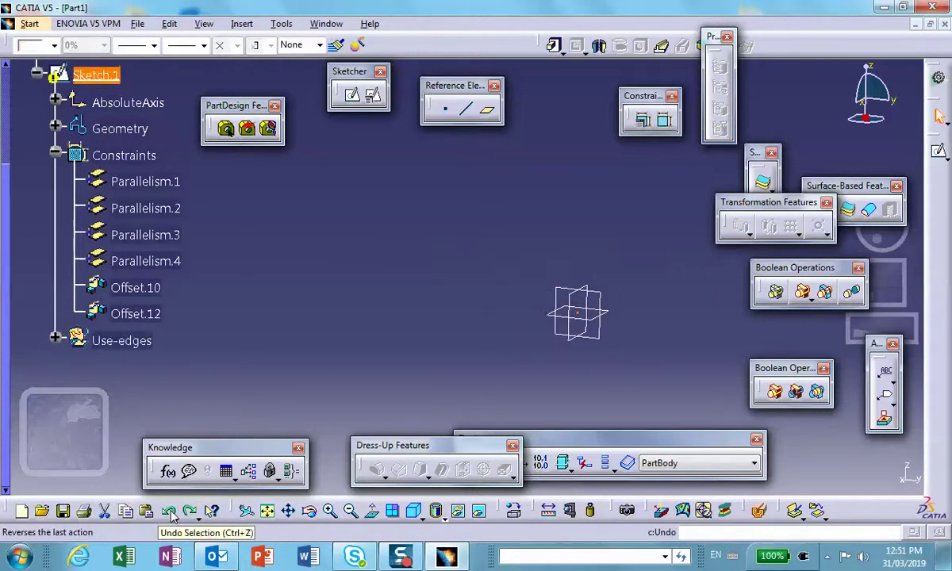
pyautogui.click(169, 513)
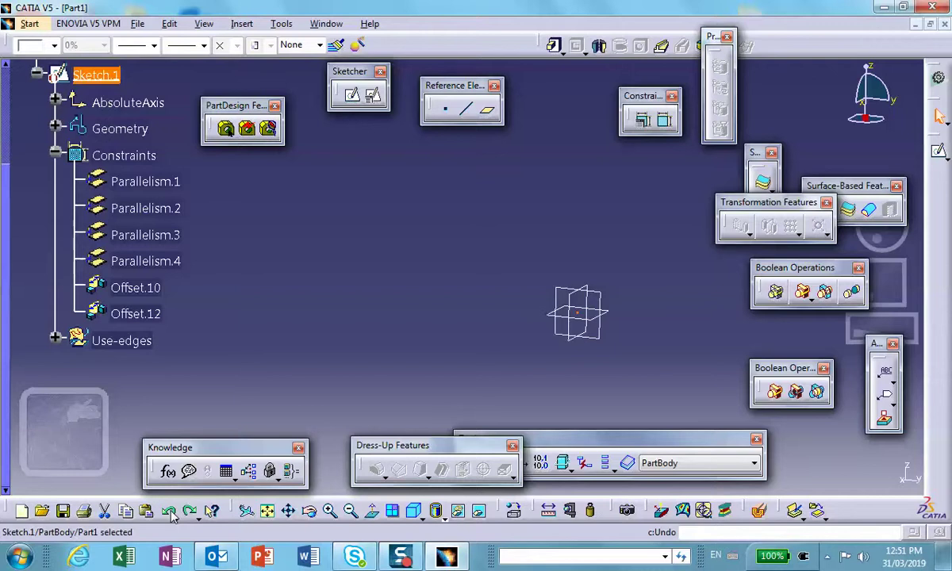
pyautogui.click(169, 513)
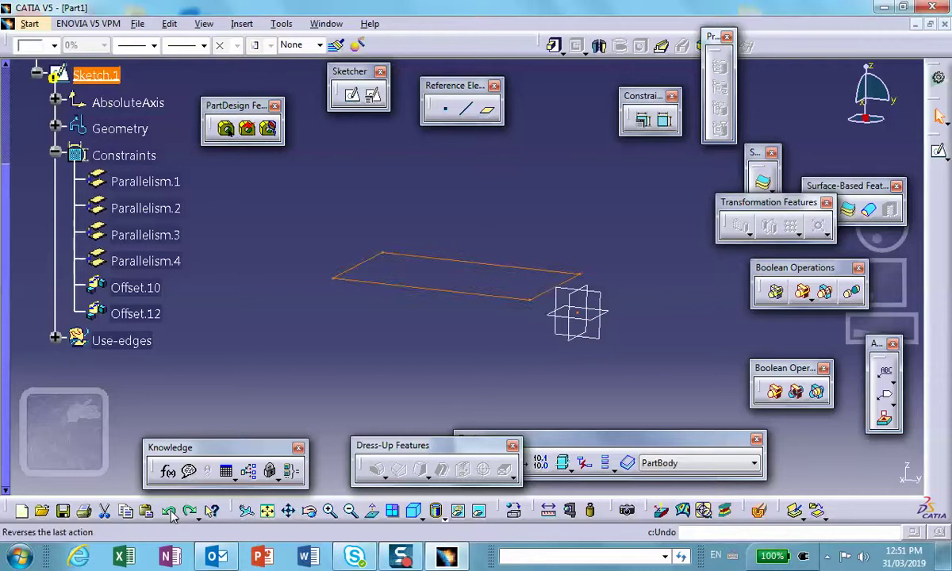
pyautogui.click(219, 385)
pyautogui.click(152, 288)
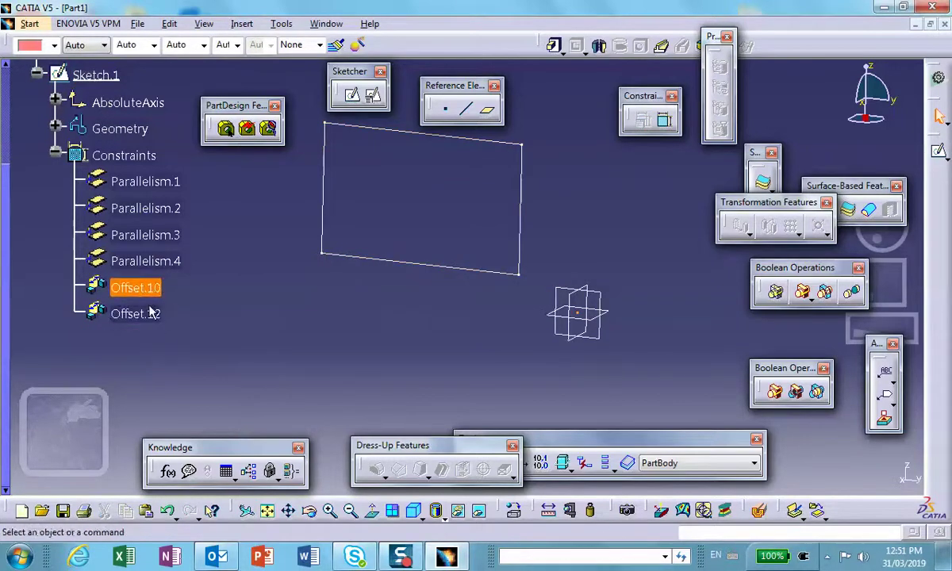
pyautogui.click(191, 301)
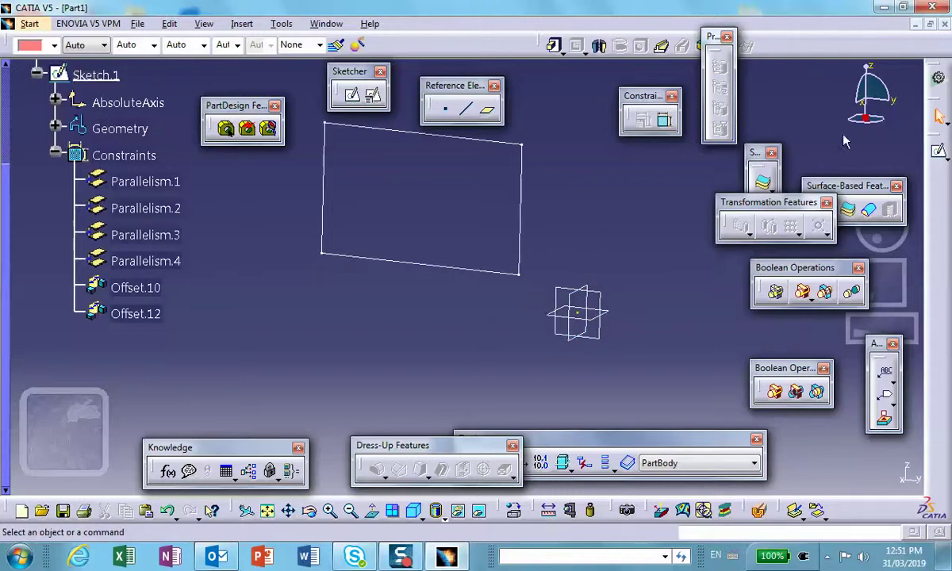
# Change Sketch.1's support onto the xy plane, accepting the external-references warning
pyautogui.rightClick(117, 101)
pyautogui.click(97, 75)
pyautogui.rightClick(102, 76)
pyautogui.moveTo(215, 369)
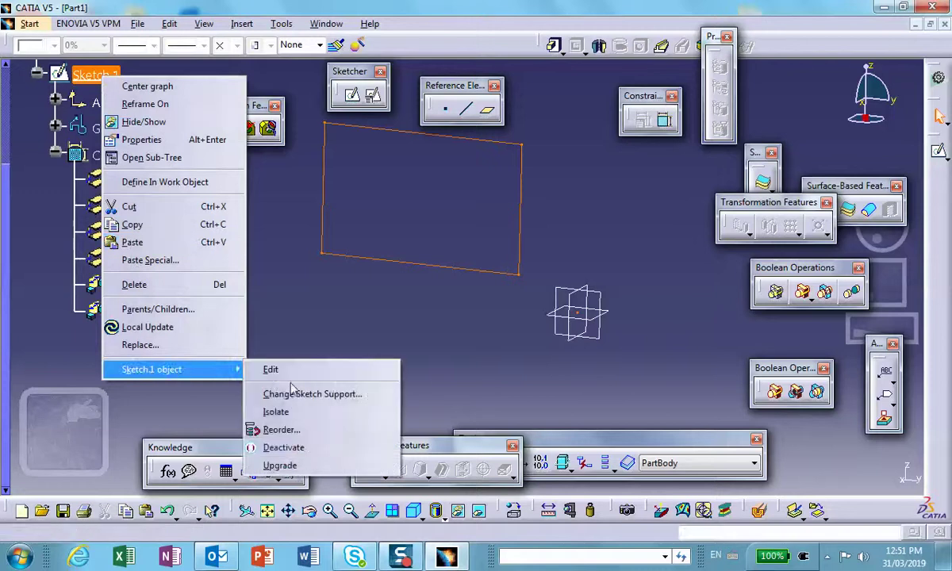
pyautogui.click(278, 393)
pyautogui.click(599, 321)
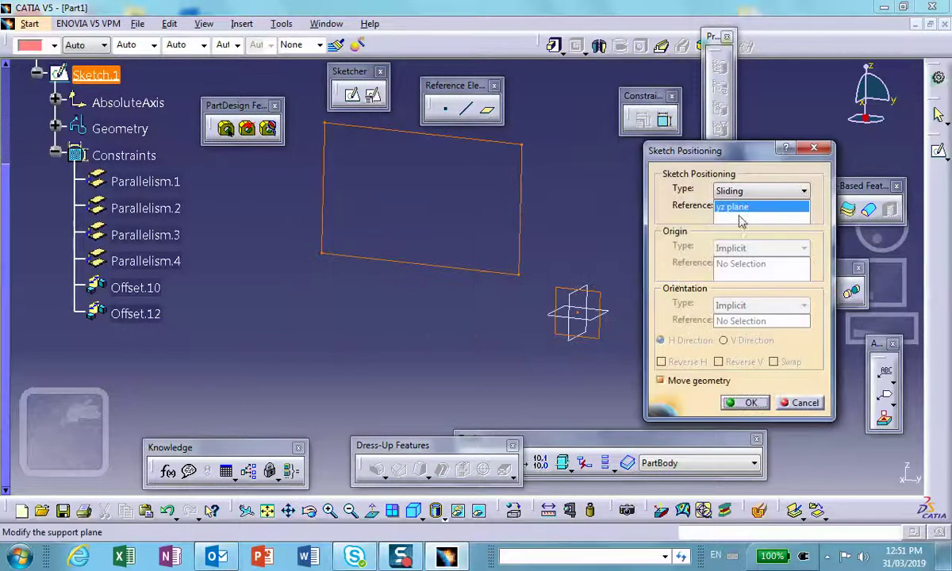
pyautogui.click(604, 313)
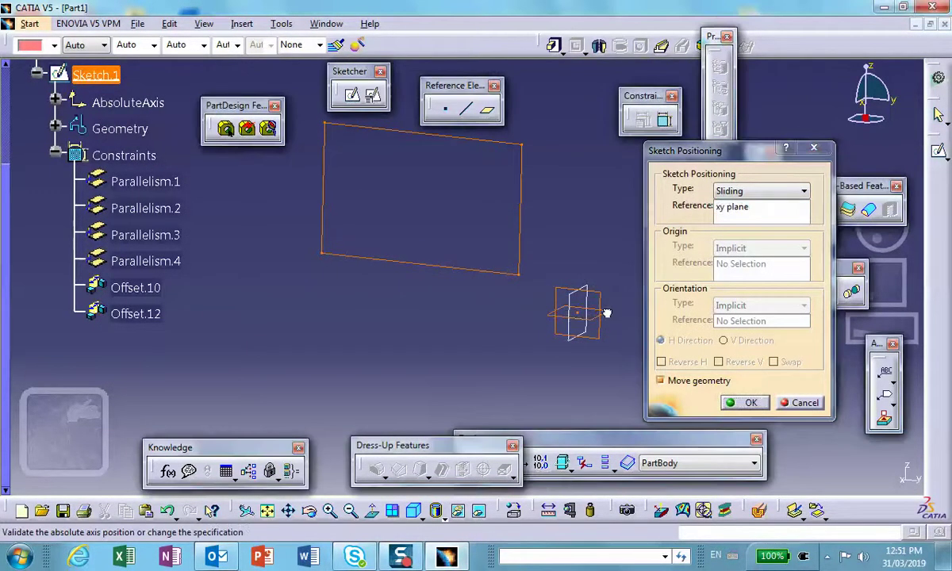
pyautogui.click(744, 402)
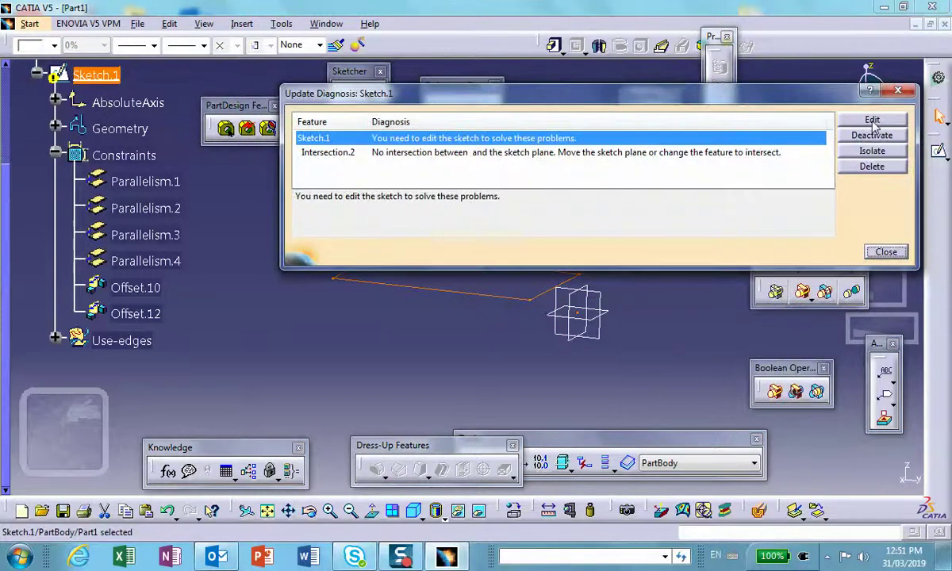
# Delete the failing Sketch.1, then undo twice to bring back its upright rectangle and constraints
pyautogui.click(872, 166)
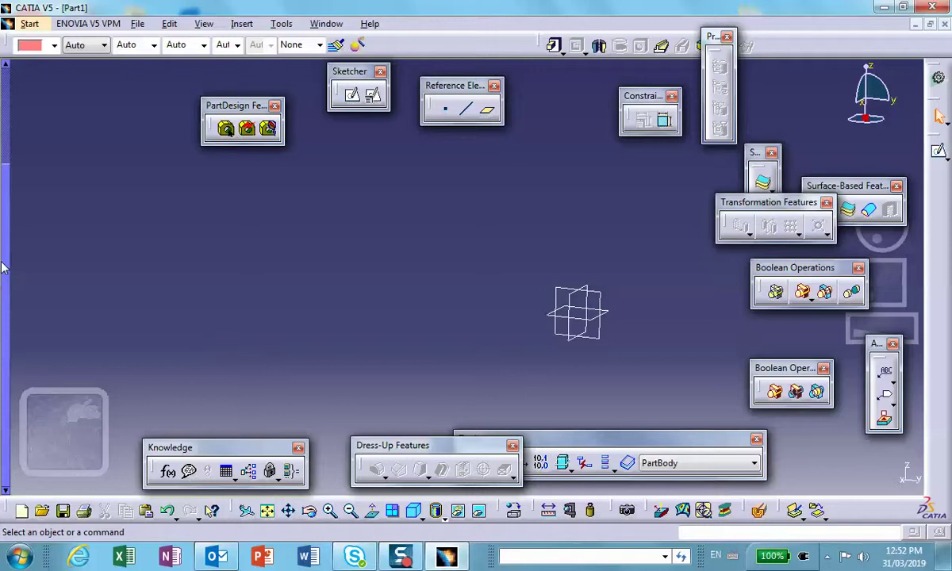
pyautogui.press('F3')
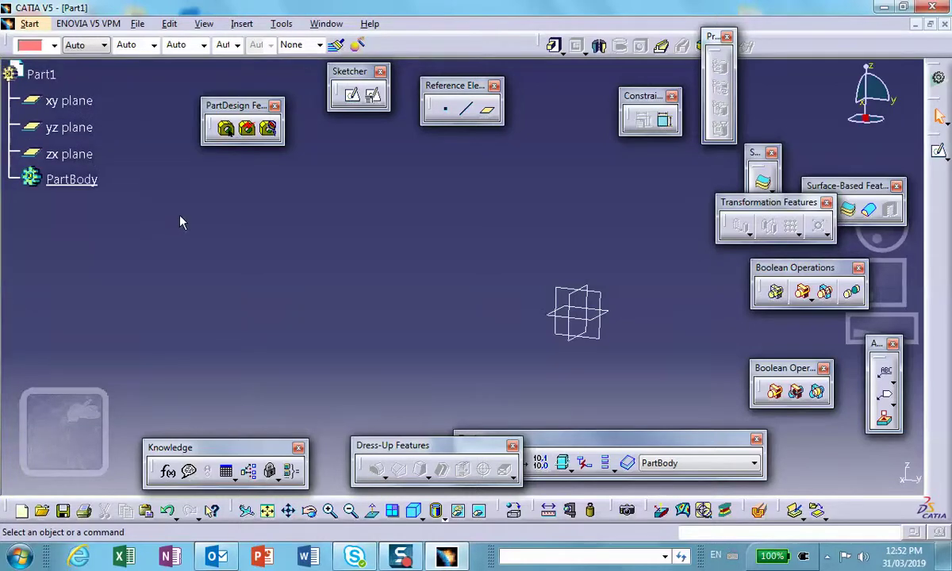
pyautogui.click(168, 511)
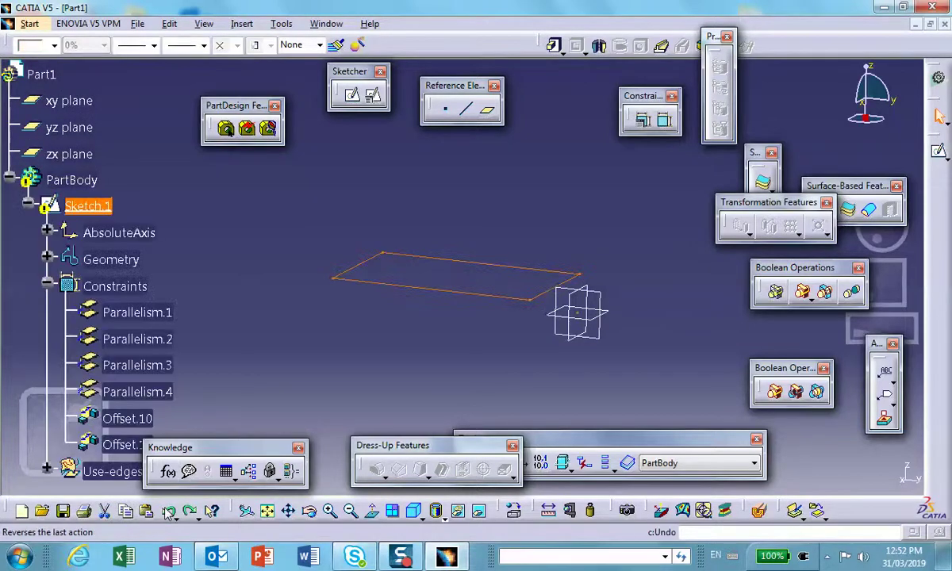
pyautogui.click(168, 512)
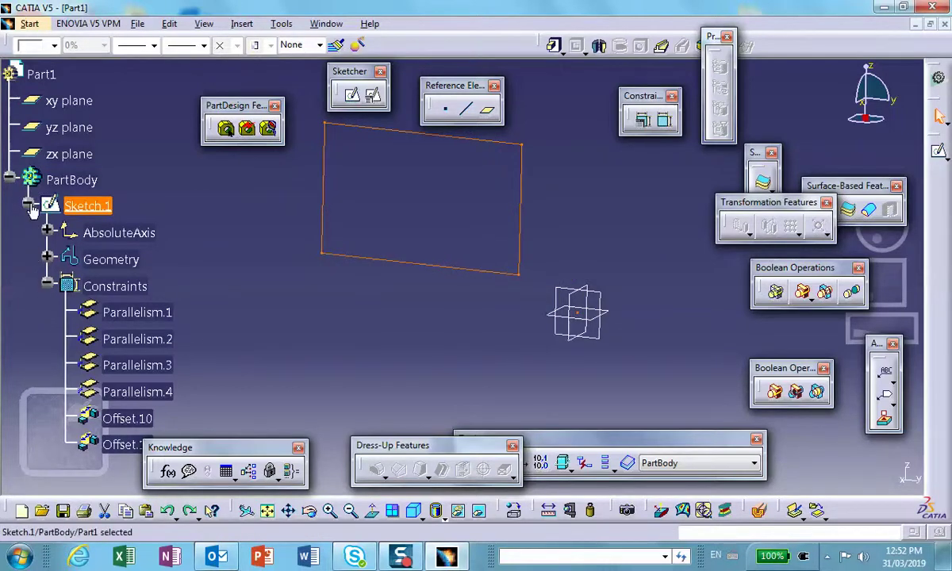
pyautogui.click(176, 160)
pyautogui.scroll(-3, 176, 160)
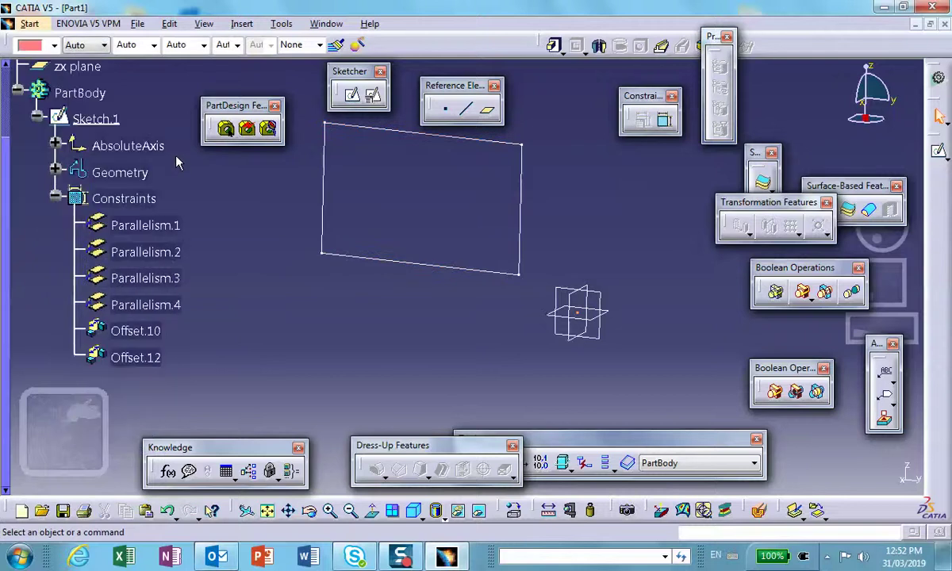
pyautogui.scroll(3, 182, 227)
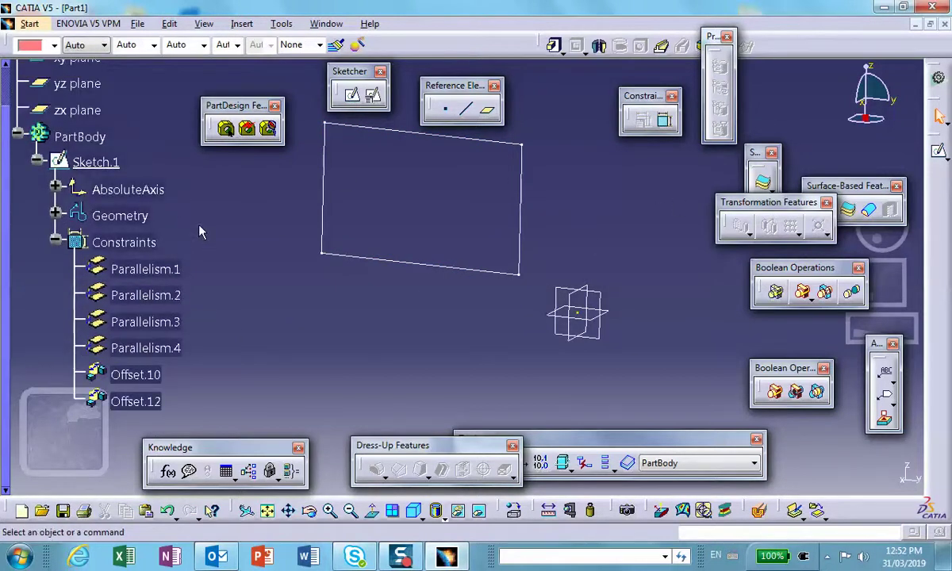
# Change Sketch.1's support from the yz plane to the xy plane, accepting the warning
pyautogui.rightClick(99, 206)
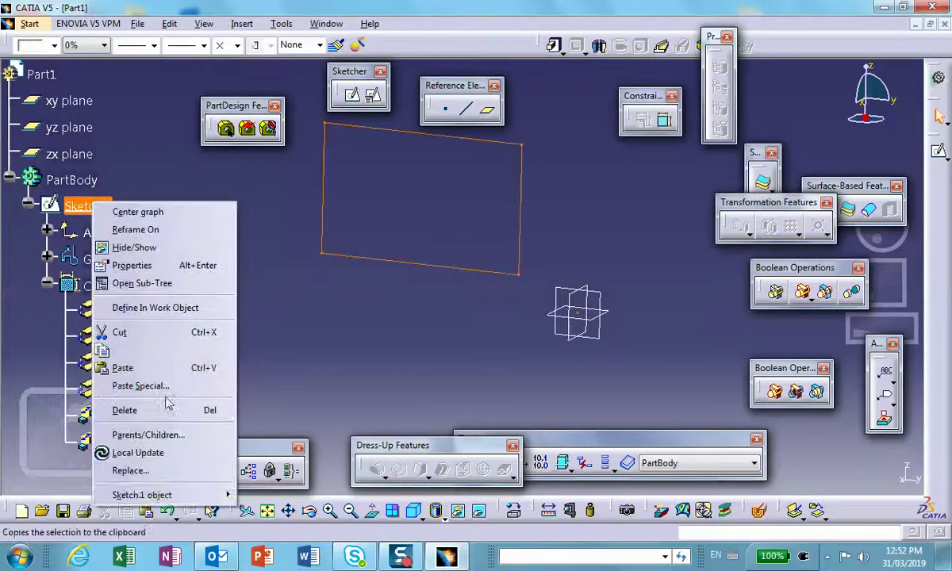
pyautogui.moveTo(187, 495)
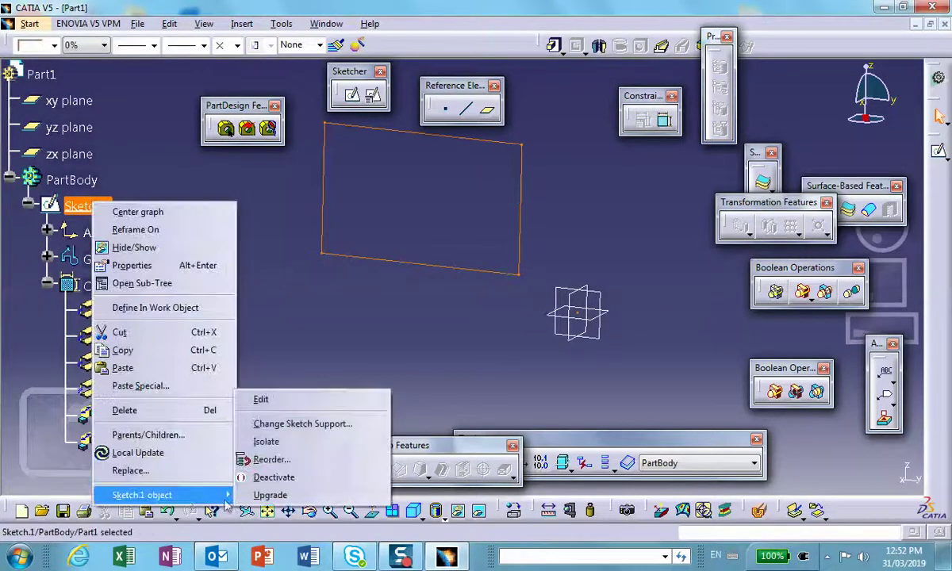
pyautogui.click(323, 423)
pyautogui.click(603, 320)
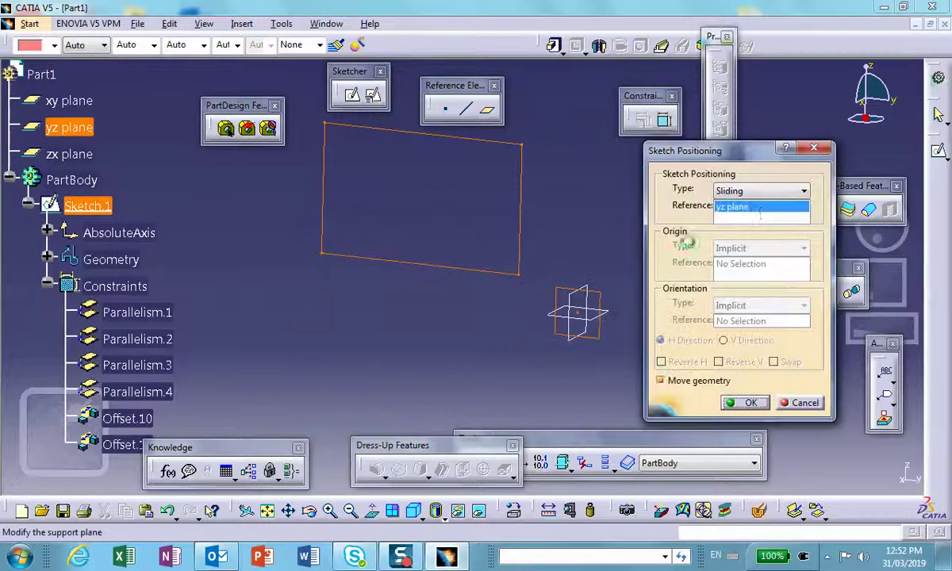
pyautogui.click(585, 307)
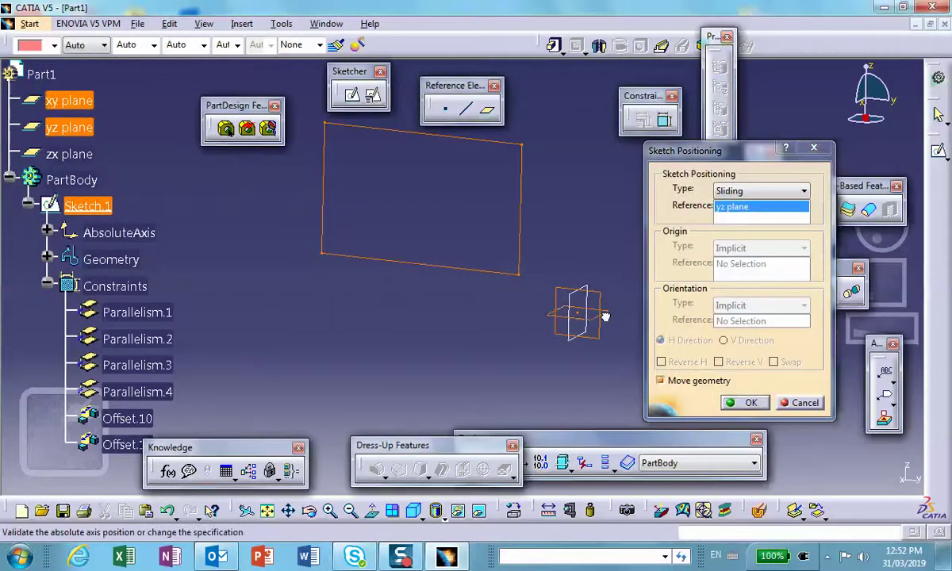
pyautogui.click(745, 402)
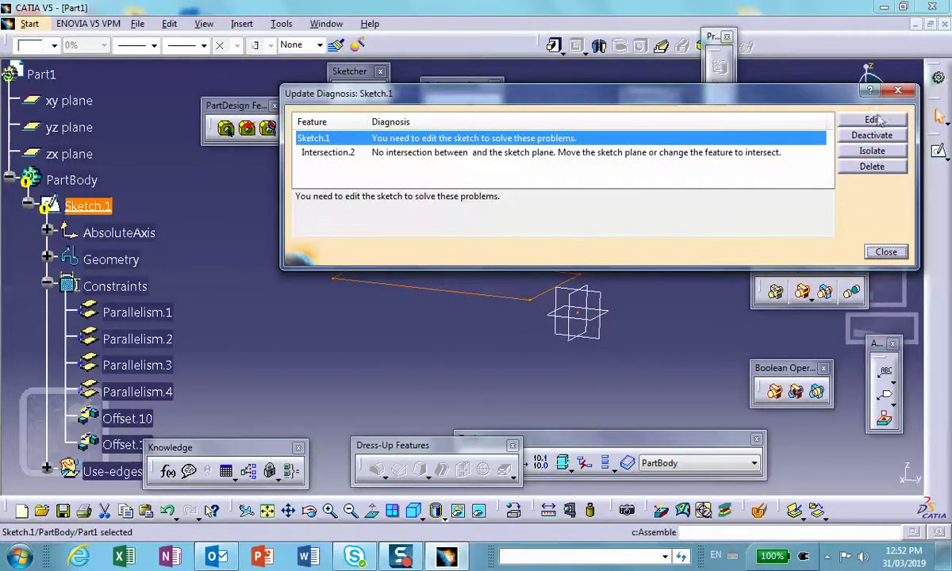
# Edit Sketch.1 from the diagnosis, delete the Offset.10 dimension, and exit the Sketcher
pyautogui.click(870, 120)
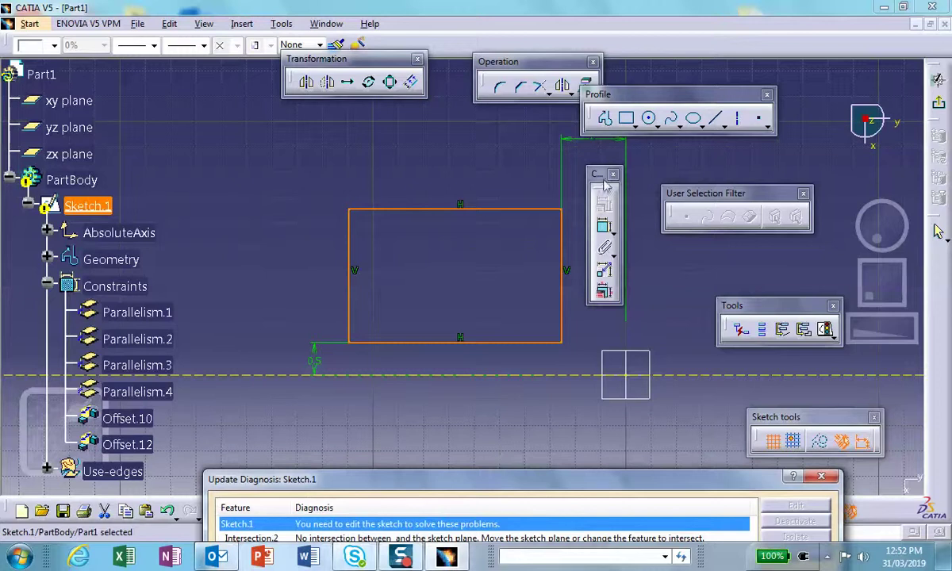
pyautogui.moveTo(604, 176); pyautogui.dragTo(801, 152)
pyautogui.moveTo(602, 93); pyautogui.dragTo(684, 72)
pyautogui.click(593, 142)
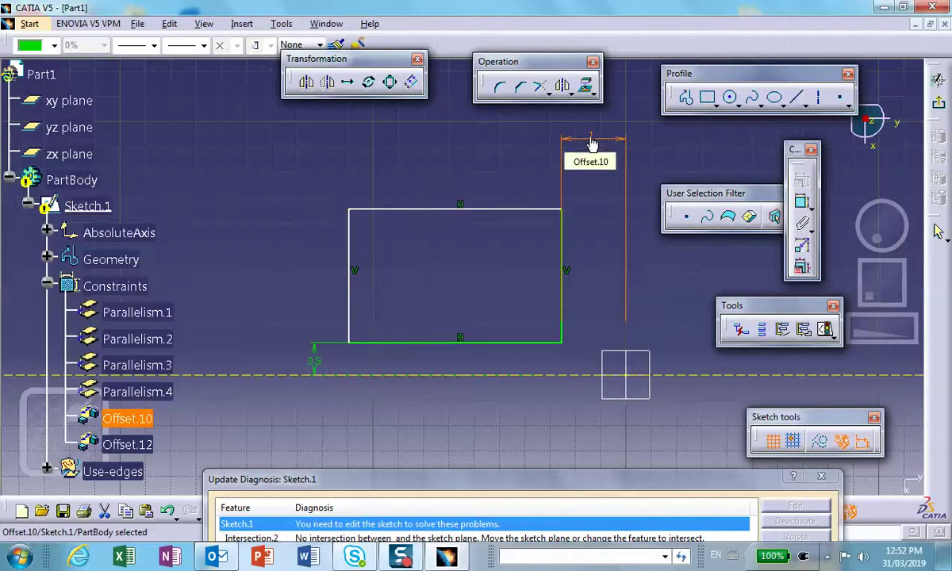
pyautogui.press('Delete')
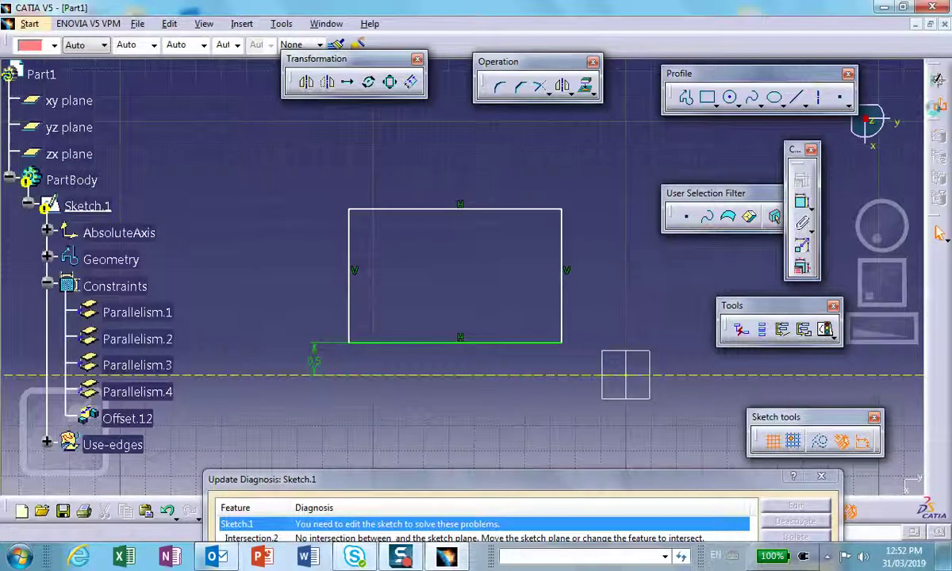
pyautogui.click(937, 80)
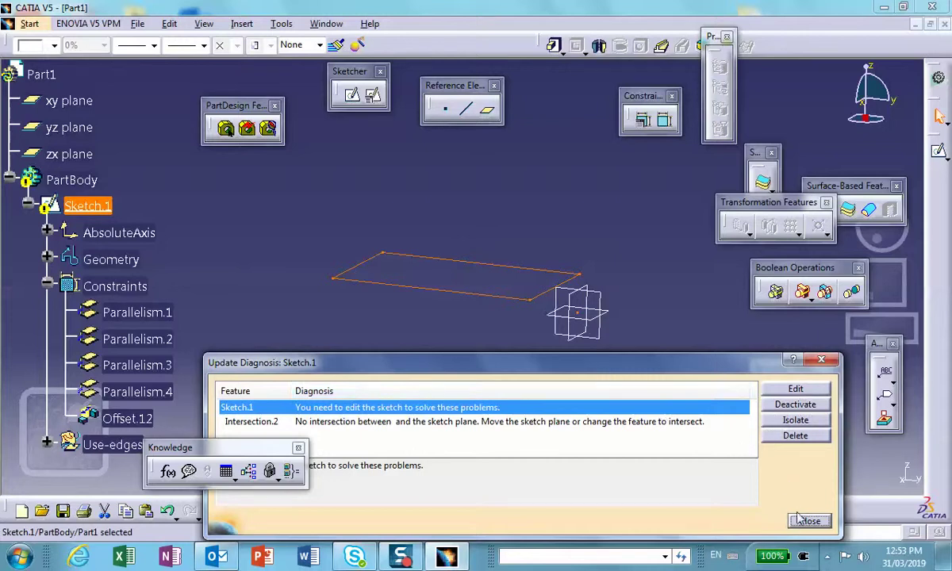
# Close both update diagnosis dialogs and exit the Sketcher, leaving the flat rectangle in Part Design
pyautogui.click(796, 390)
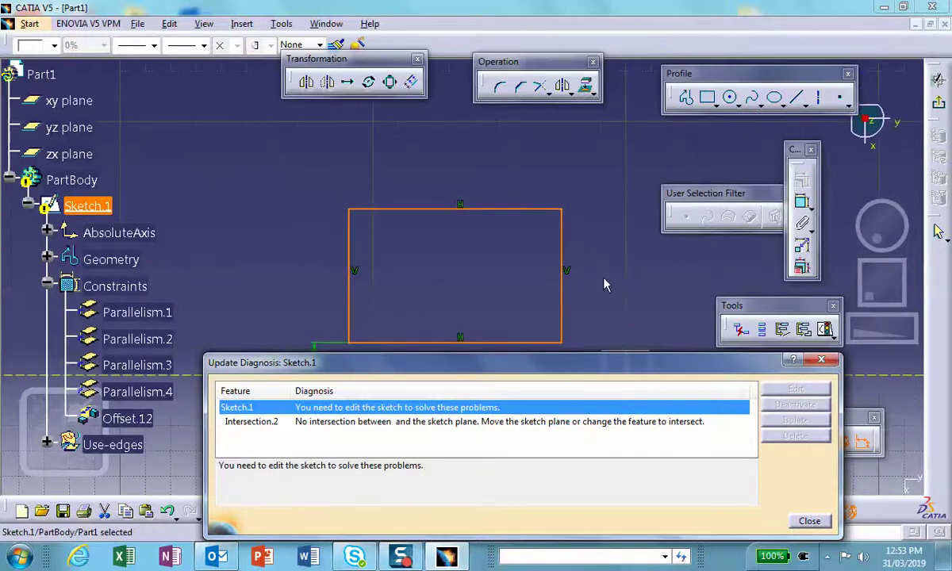
pyautogui.click(809, 520)
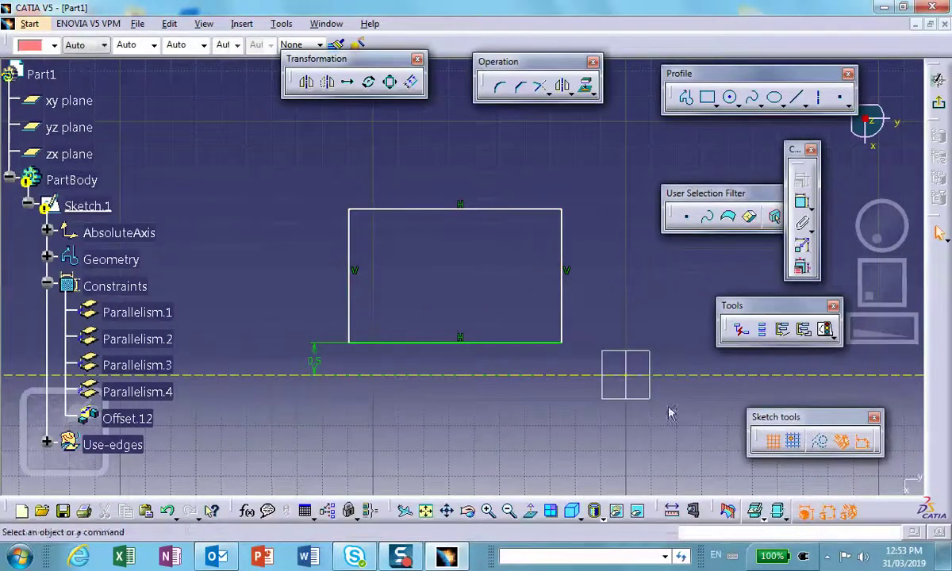
pyautogui.click(938, 103)
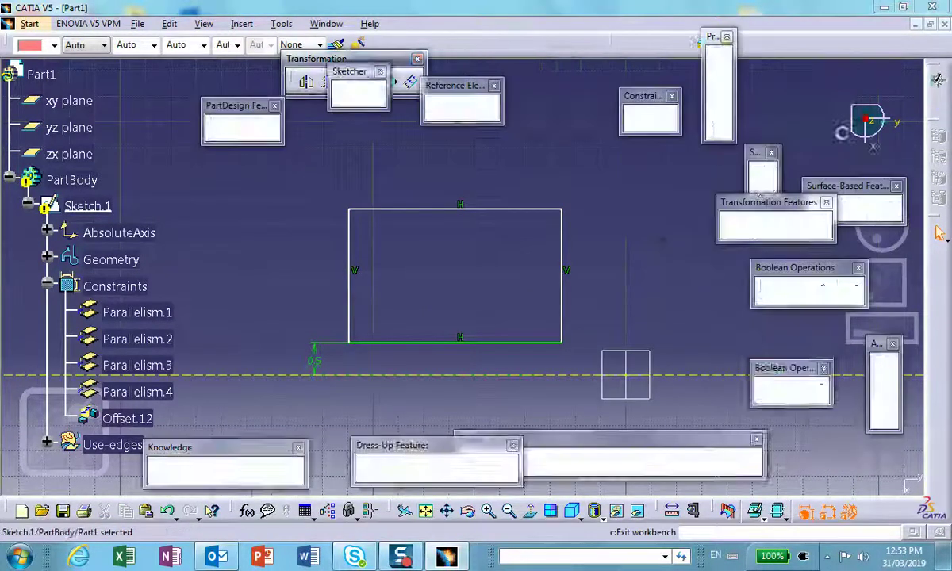
pyautogui.click(809, 520)
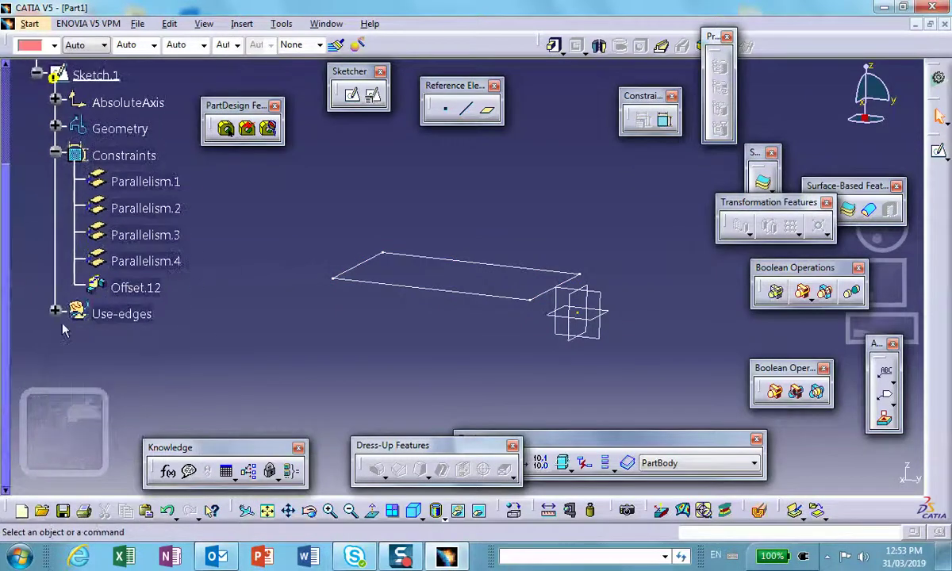
# Expand Sketch.1's use-edges, run a Local Update on it, and reopen the sketch for editing
pyautogui.click(54, 311)
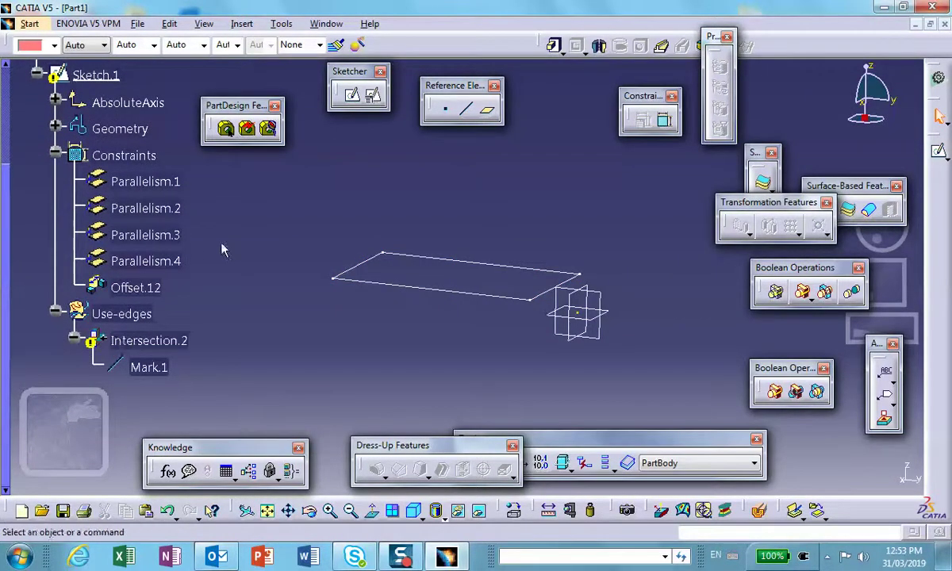
pyautogui.click(93, 119)
pyautogui.rightClick(92, 121)
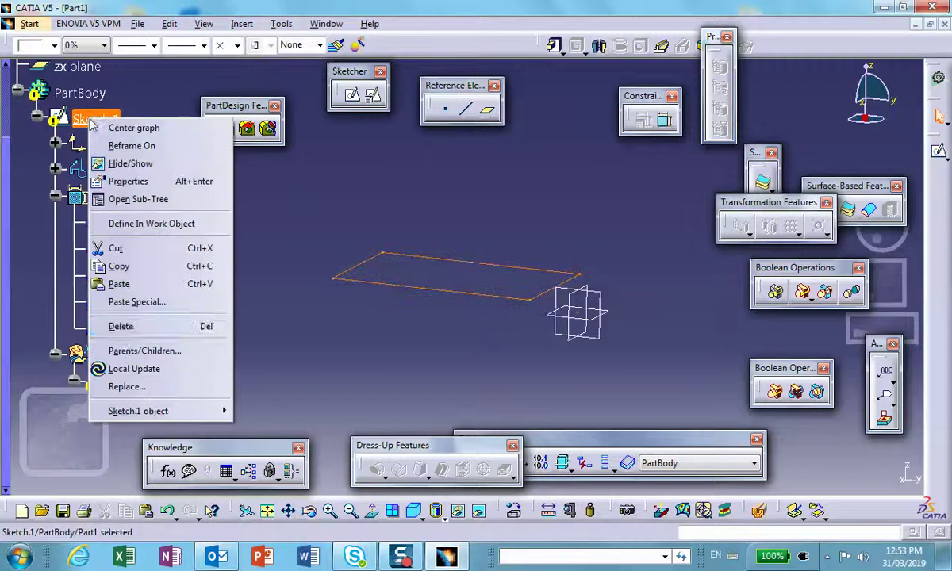
pyautogui.click(120, 369)
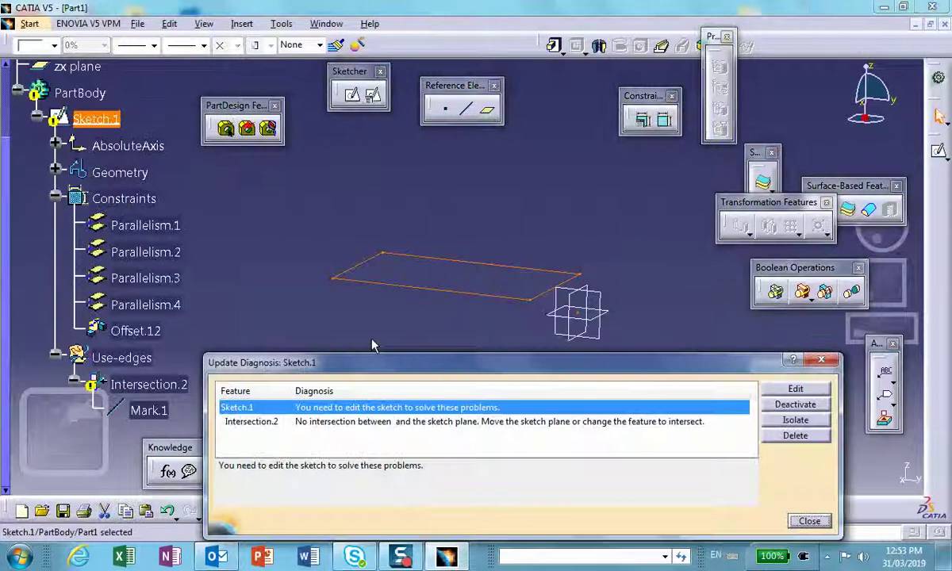
pyautogui.click(809, 521)
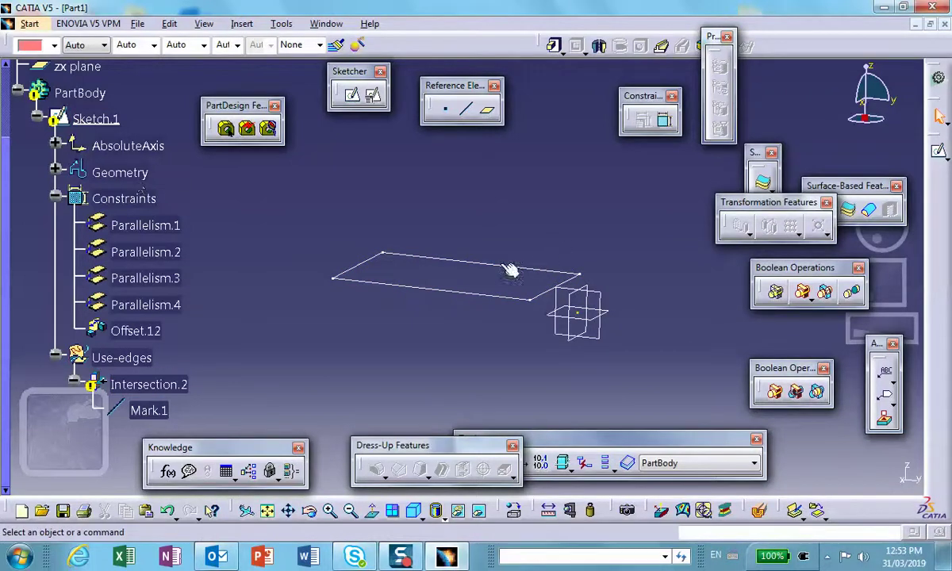
pyautogui.doubleClick(444, 260)
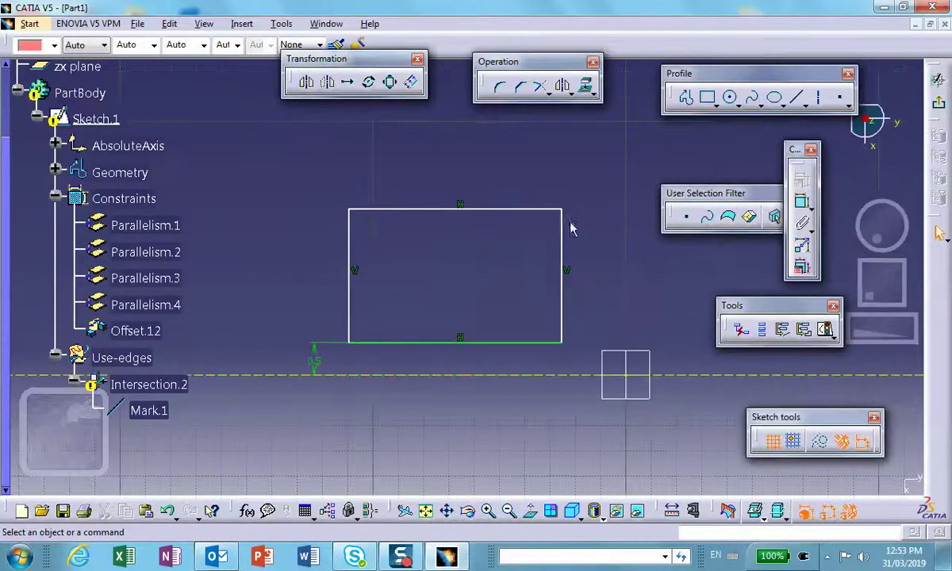
# Delete the Offset.12 constraint and exit the Sketcher, closing the update diagnosis
pyautogui.click(321, 372)
pyautogui.press('Delete')
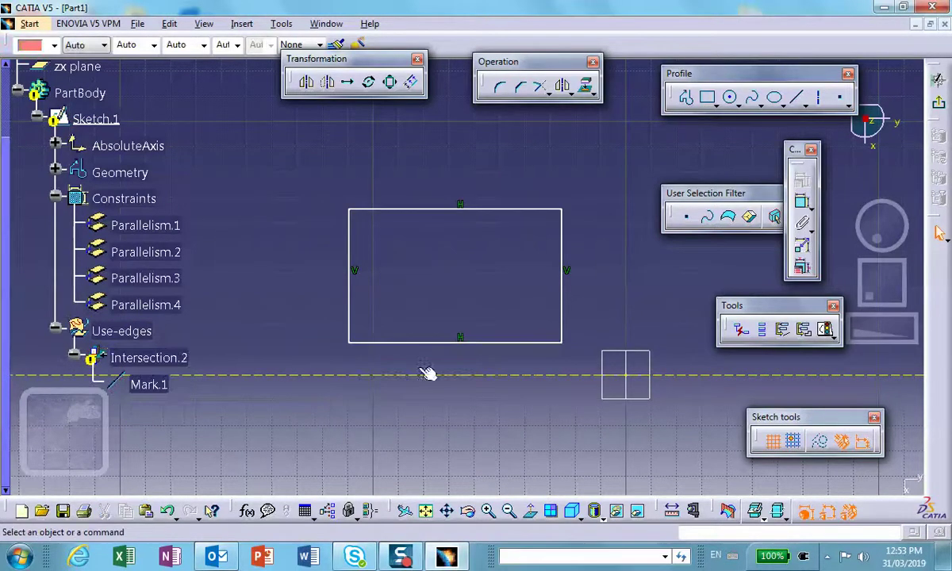
pyautogui.click(938, 79)
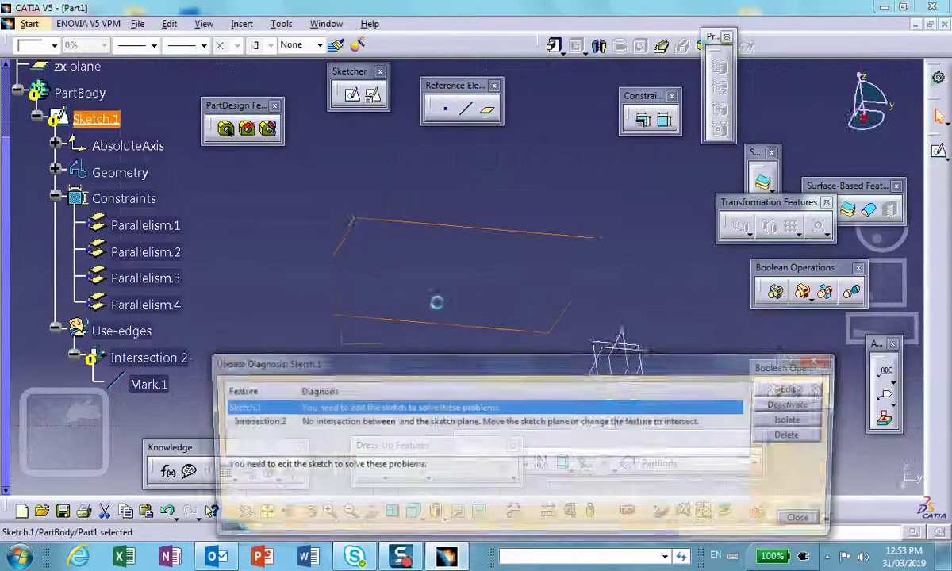
pyautogui.click(809, 520)
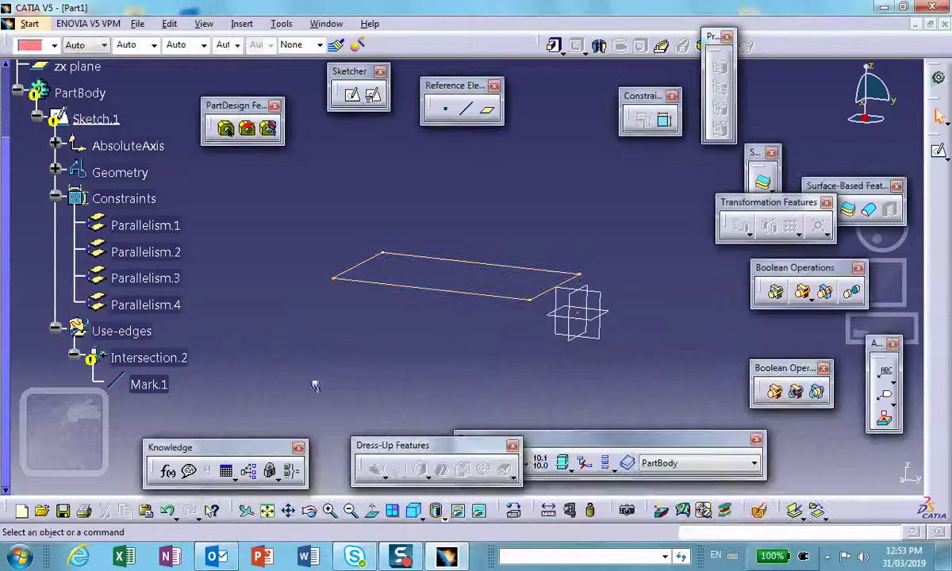
# Run a Local Update on Sketch.1 and close the resulting diagnosis
pyautogui.click(94, 119)
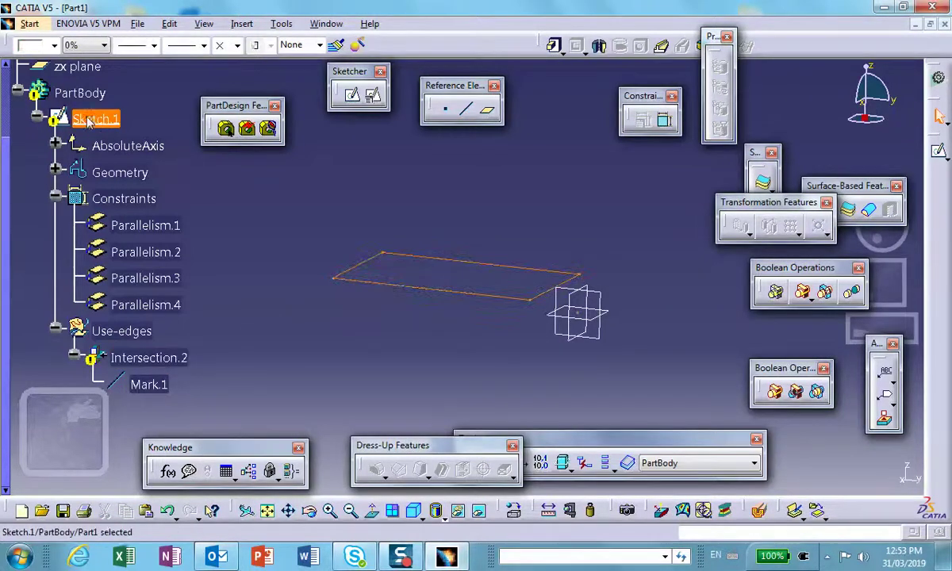
pyautogui.rightClick(90, 120)
pyautogui.click(135, 368)
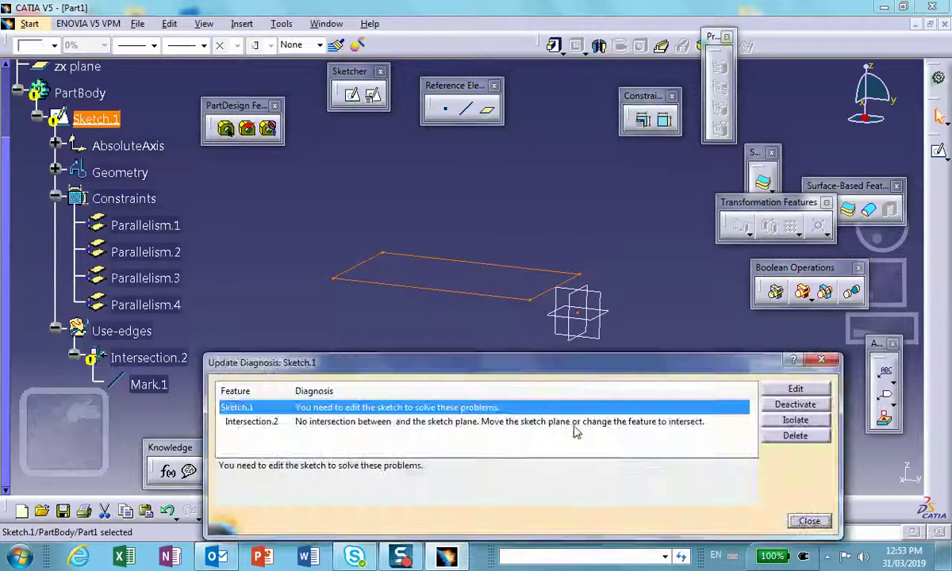
pyautogui.click(805, 519)
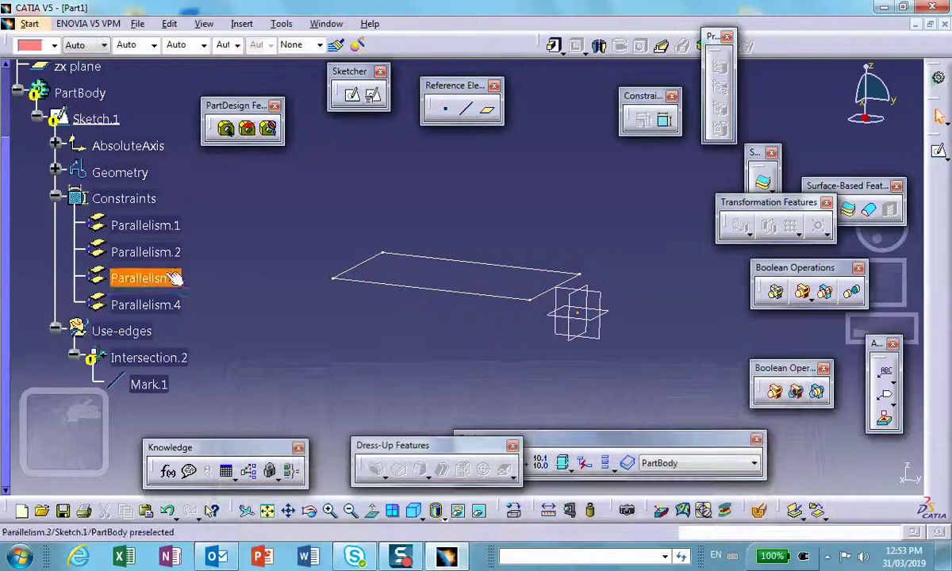